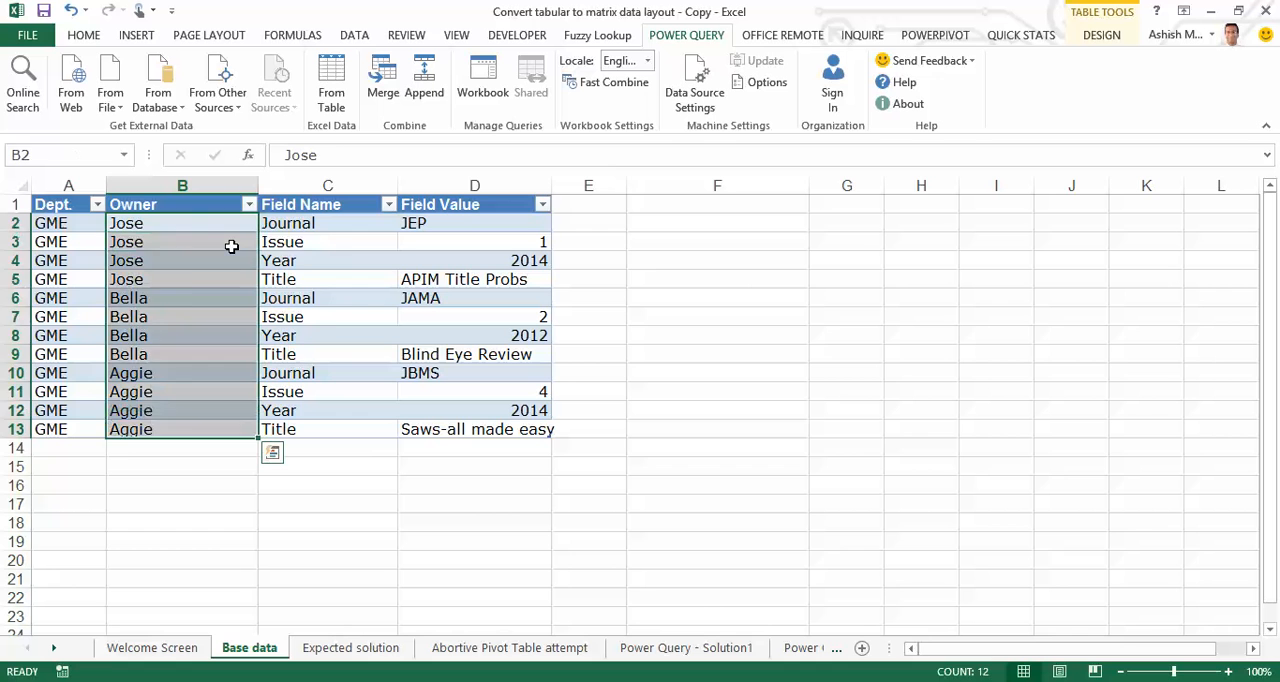
Examine the Owner, Field Name and Field Value columns of the table on the Base data sheet
key(Right)
key(ctrl+shift+Down)
key(Right)
key(ctrl+shift+Down)
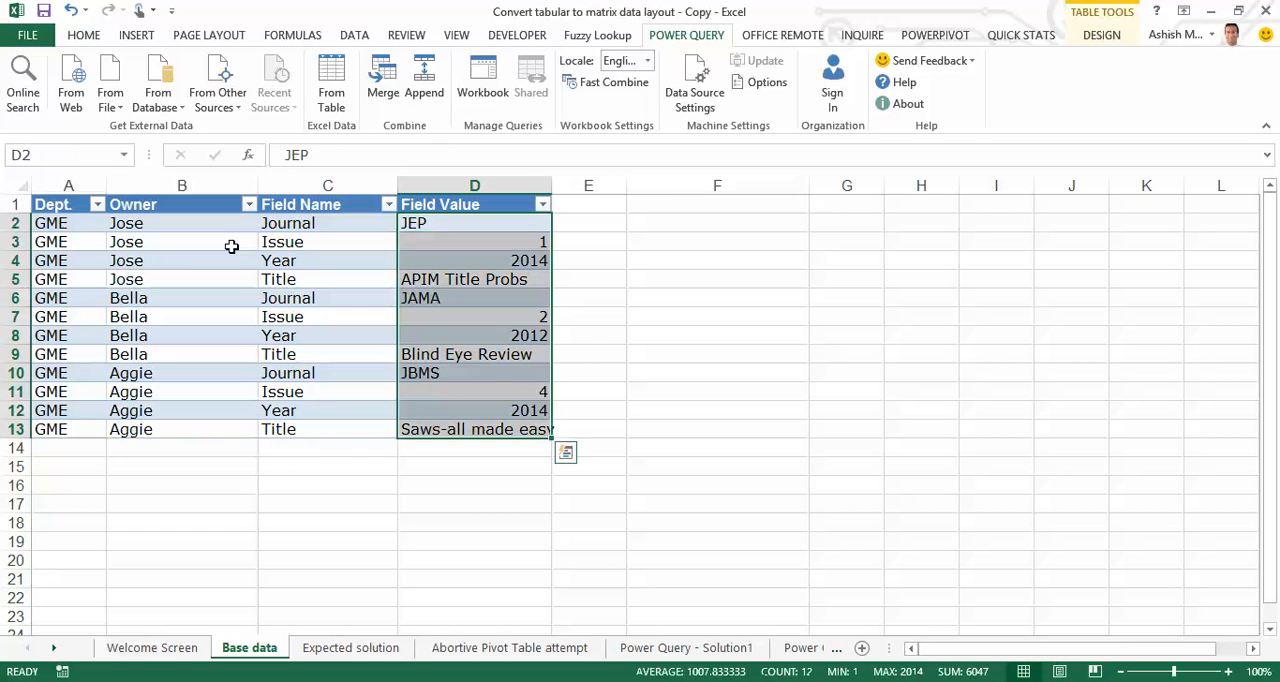
key(Left)
key(Left)
key(Left)
key(Right)
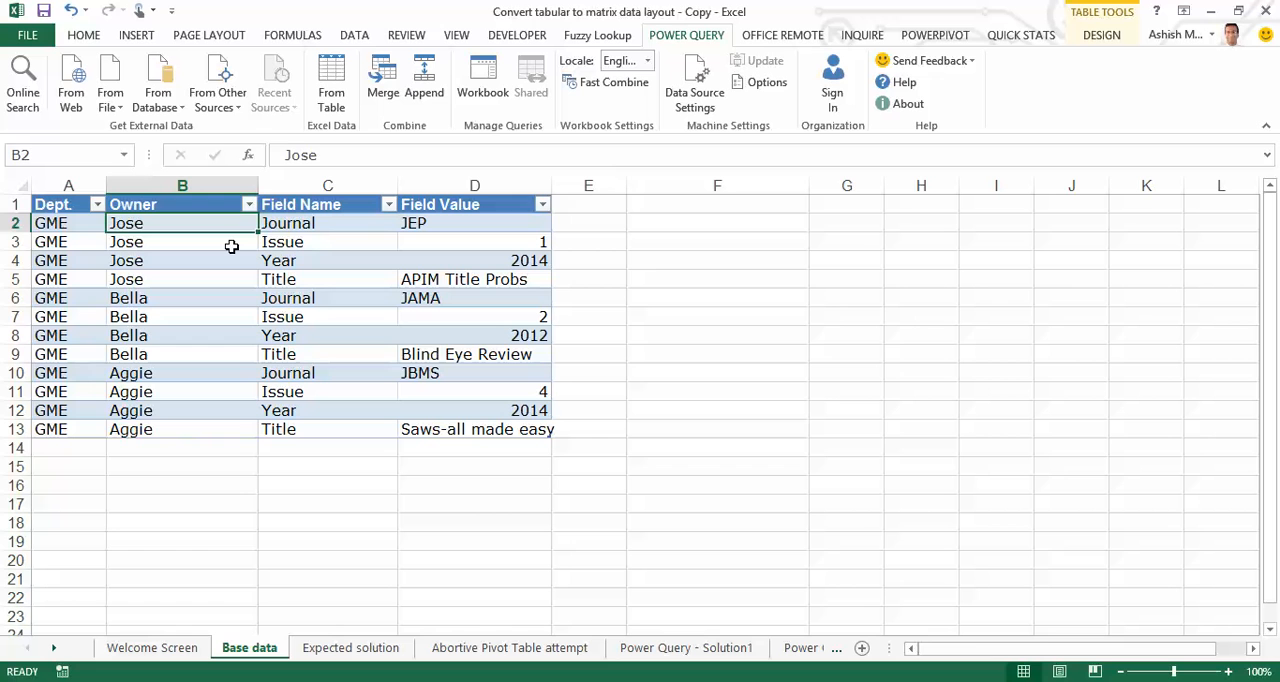
Examine how each owner repeats across rows in the Base data table, with a field name and value per row
key(Up)
key(Down)
key(Down)
key(Down)
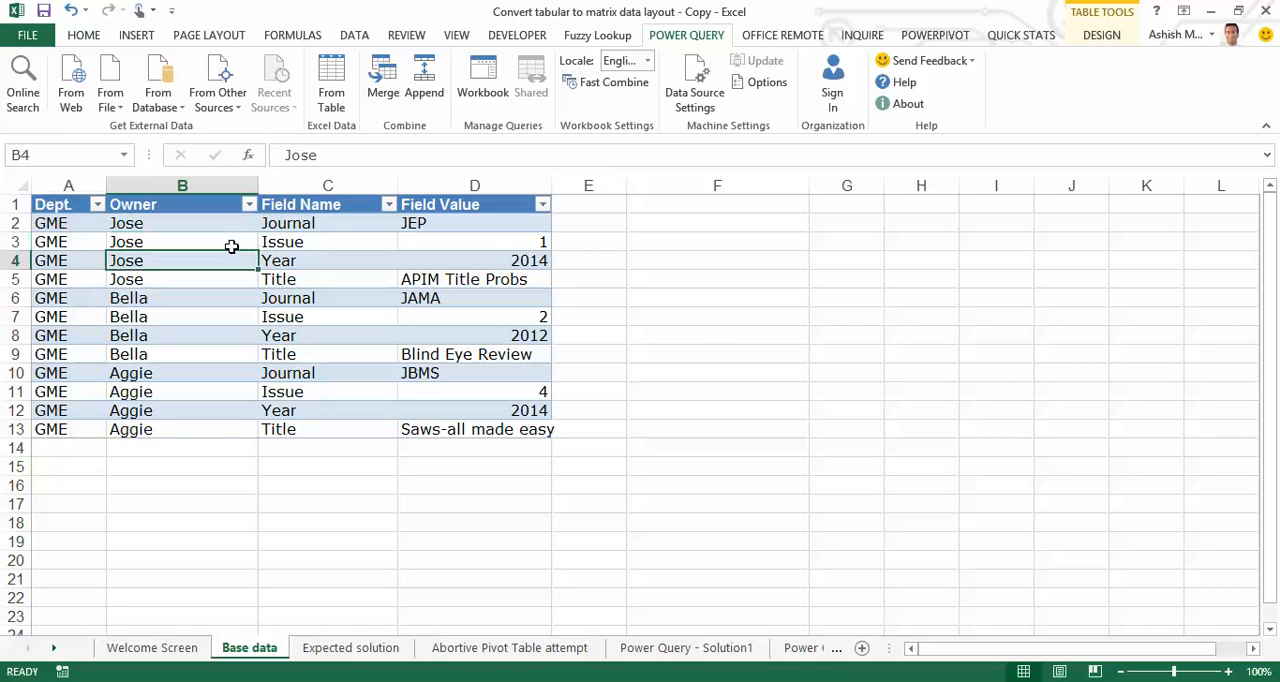
key(Down)
key(Down)
key(Down)
key(Down)
key(Down)
key(Down)
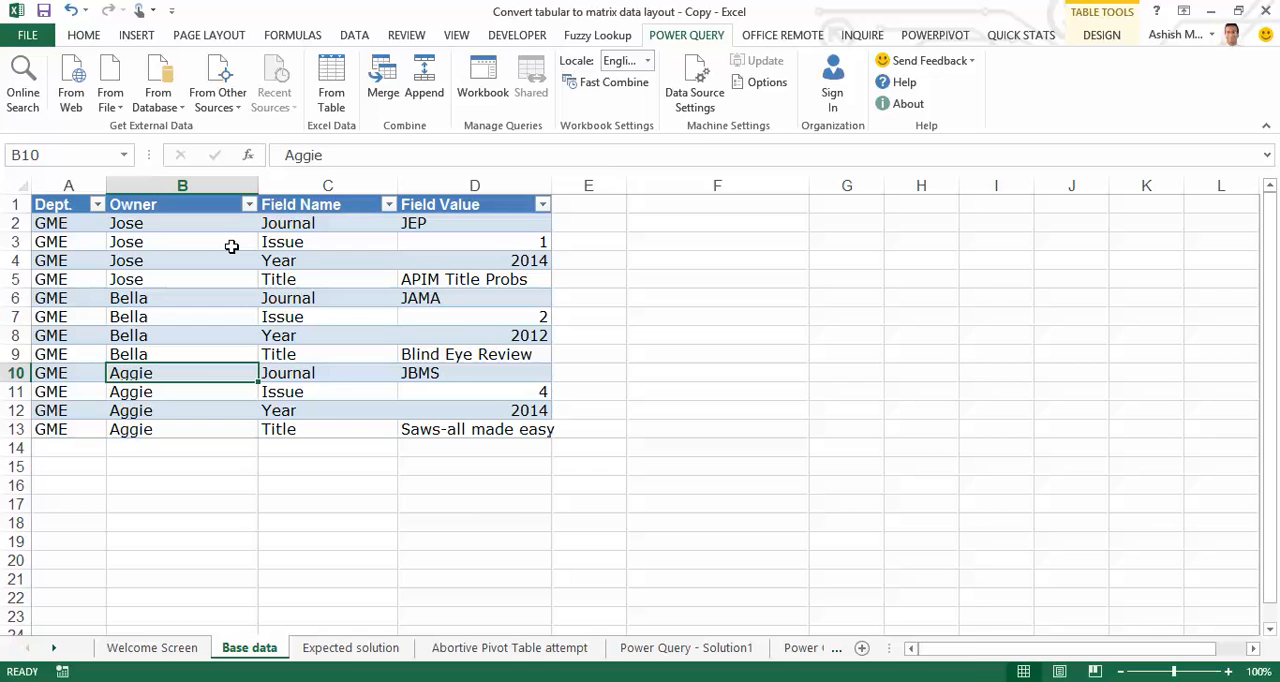
key(ctrl+Up)
key(Down)
key(shift+Down)
key(shift+Down)
key(shift+Down)
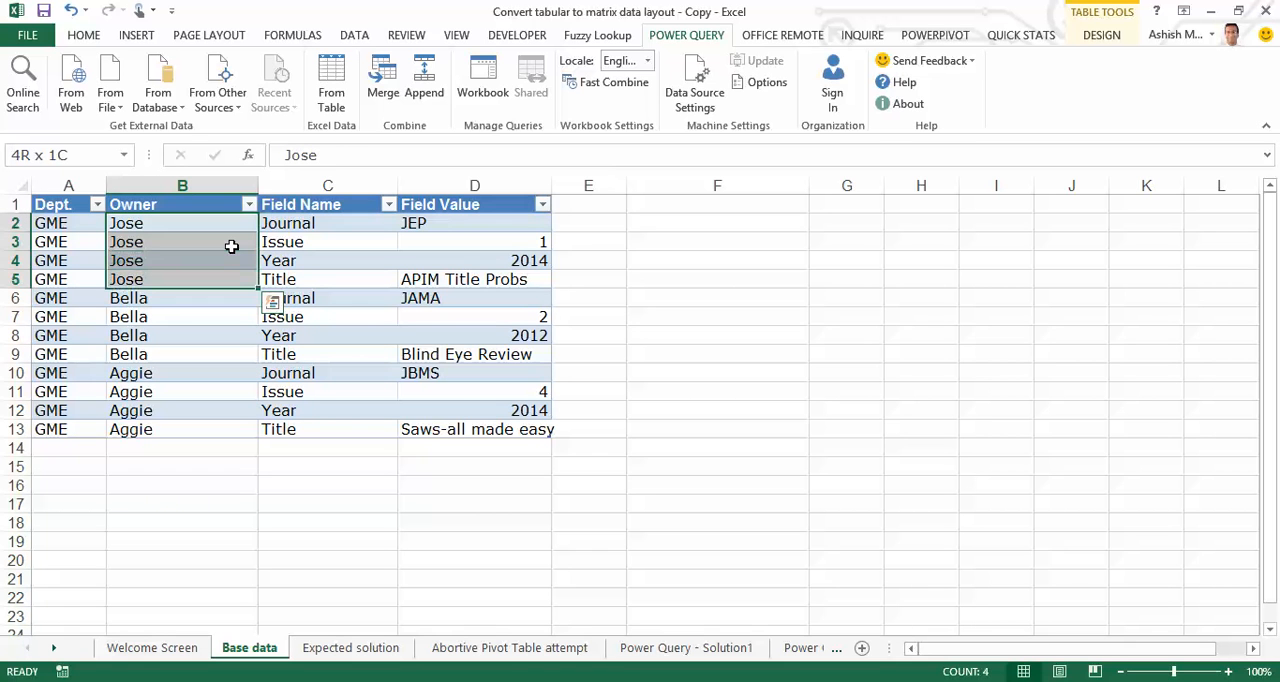
key(Right)
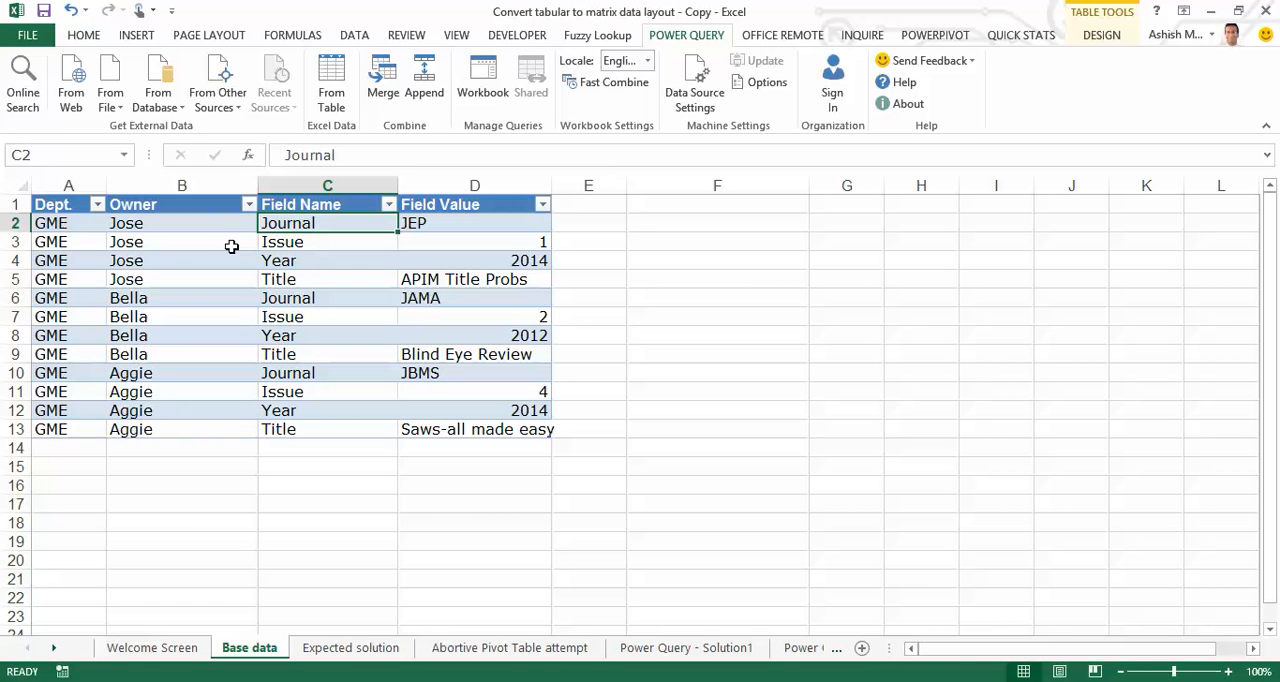
key(Right)
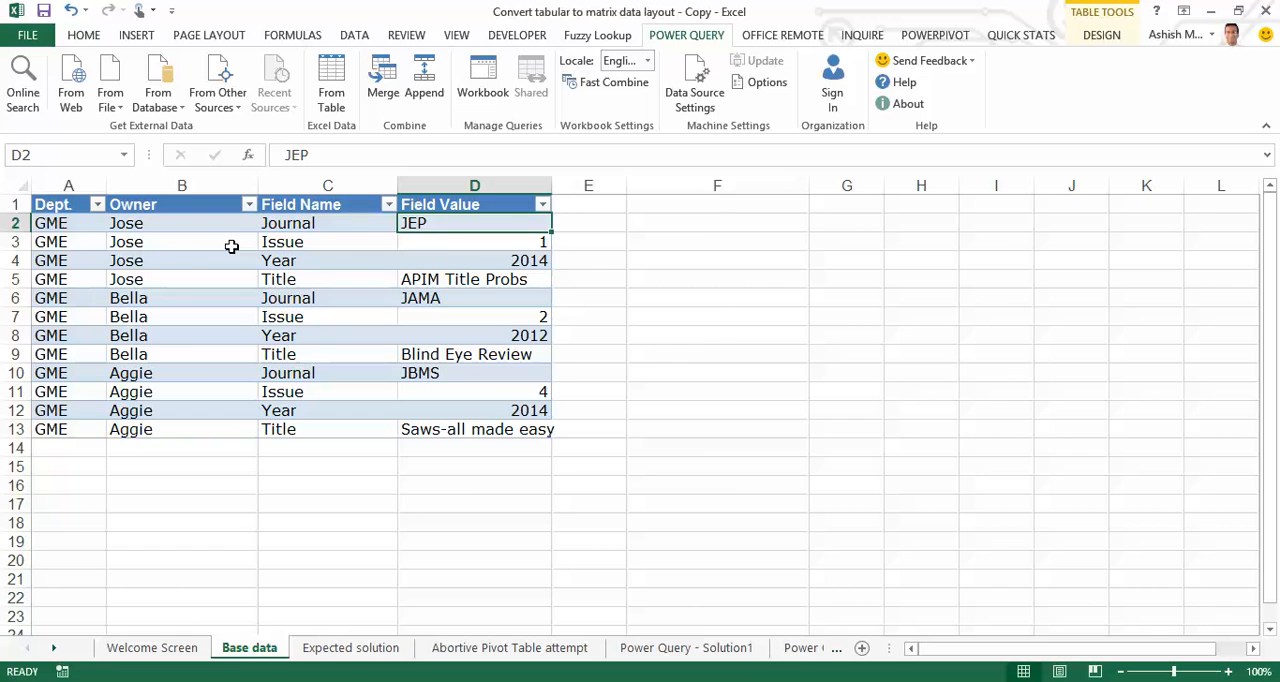
Compare the Dept and Owner columns on the Expected solution sheet with the Owner column on the Base data sheet
key(ctrl+Page_Down)
key(ctrl+Home)
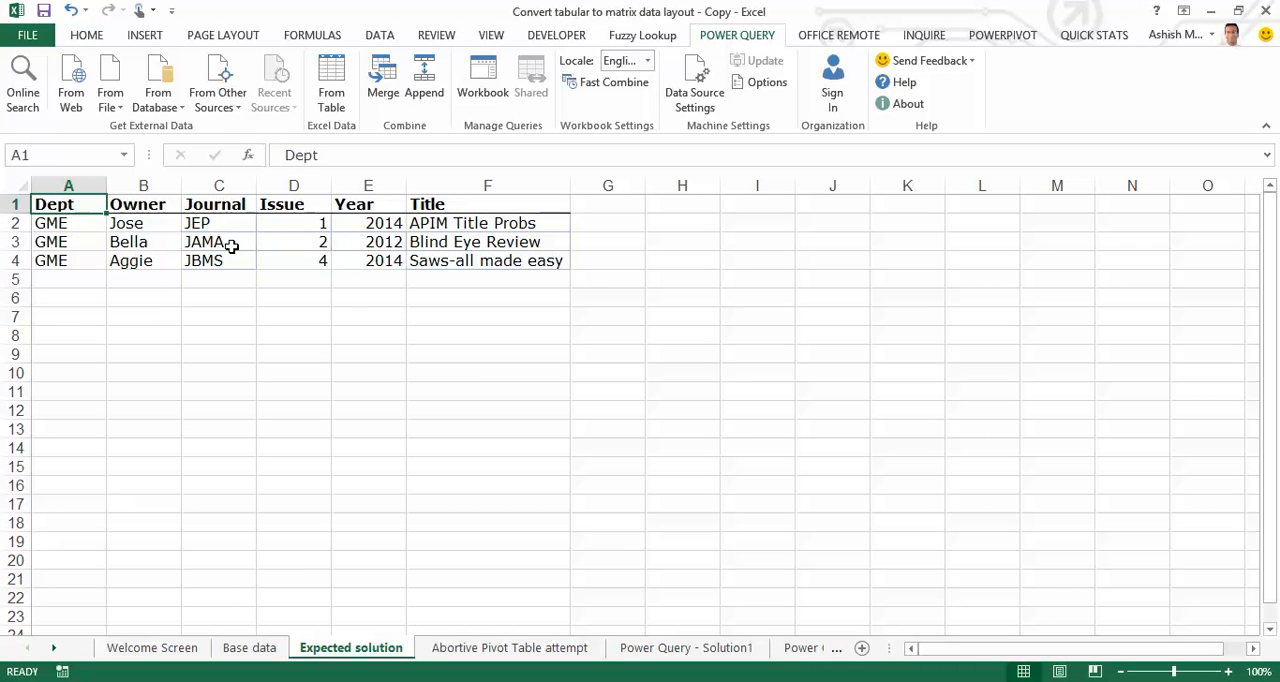
key(ctrl+shift+Down)
key(Right)
key(ctrl+shift+Down)
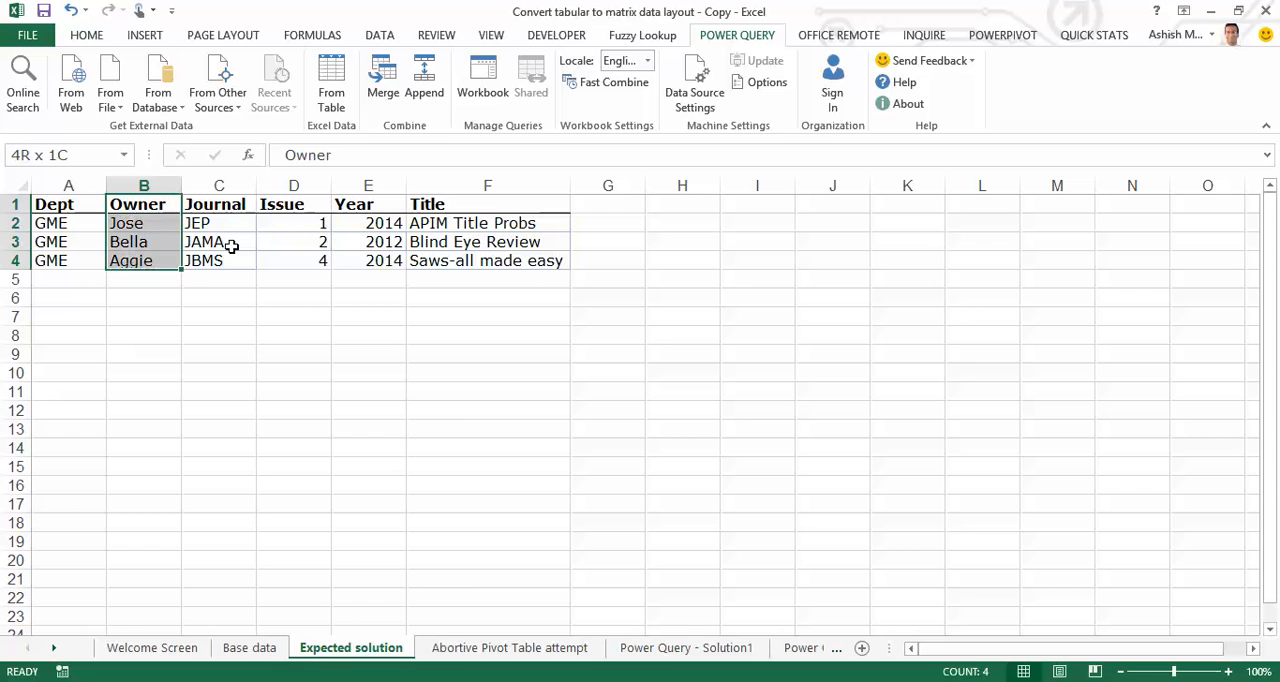
key(ctrl+Page_Up)
key(Left)
key(Left)
key(Left)
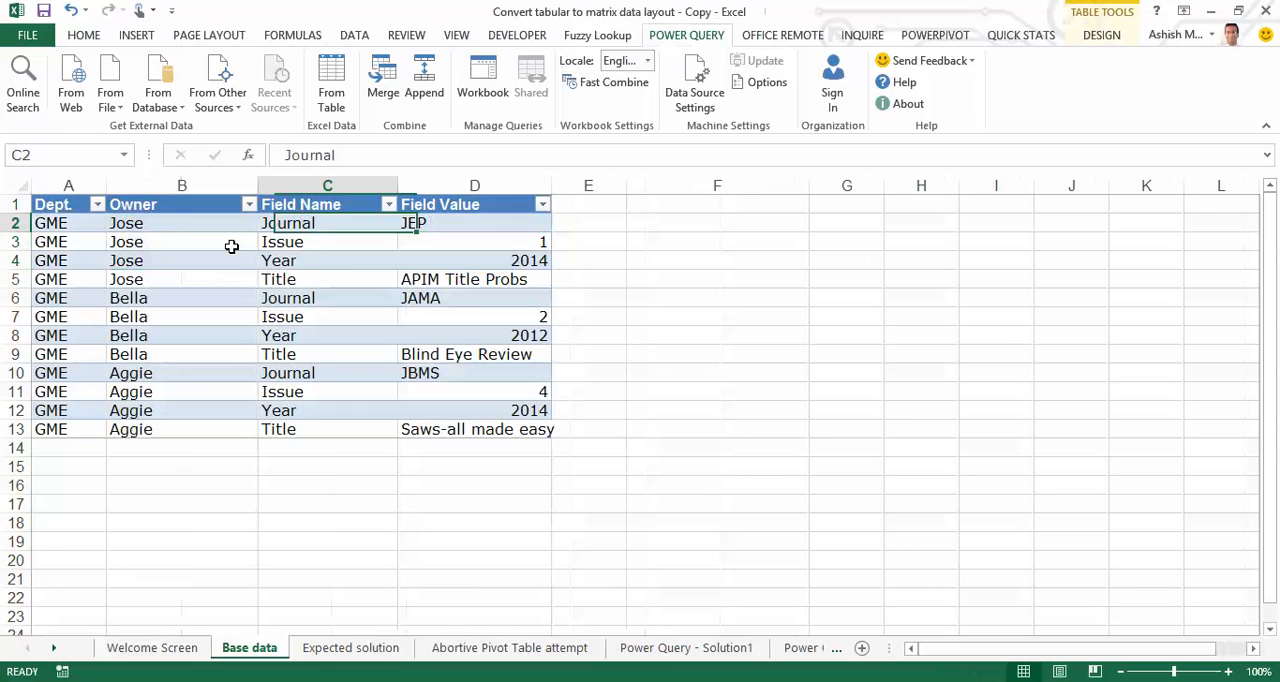
key(Right)
key(ctrl+shift+Down)
key(ctrl+Page_Down)
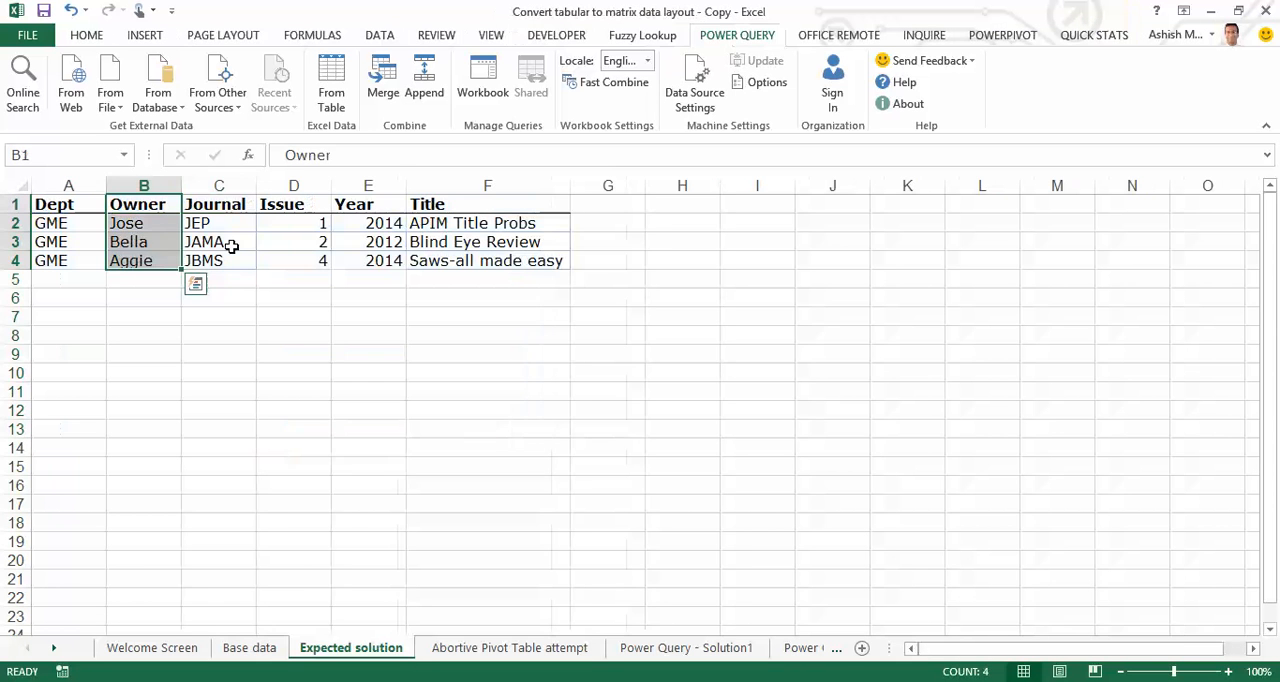
Compare the Journal, Issue, Year and Title columns on the Expected solution sheet with the Field Name entries on the Base data sheet
key(Right)
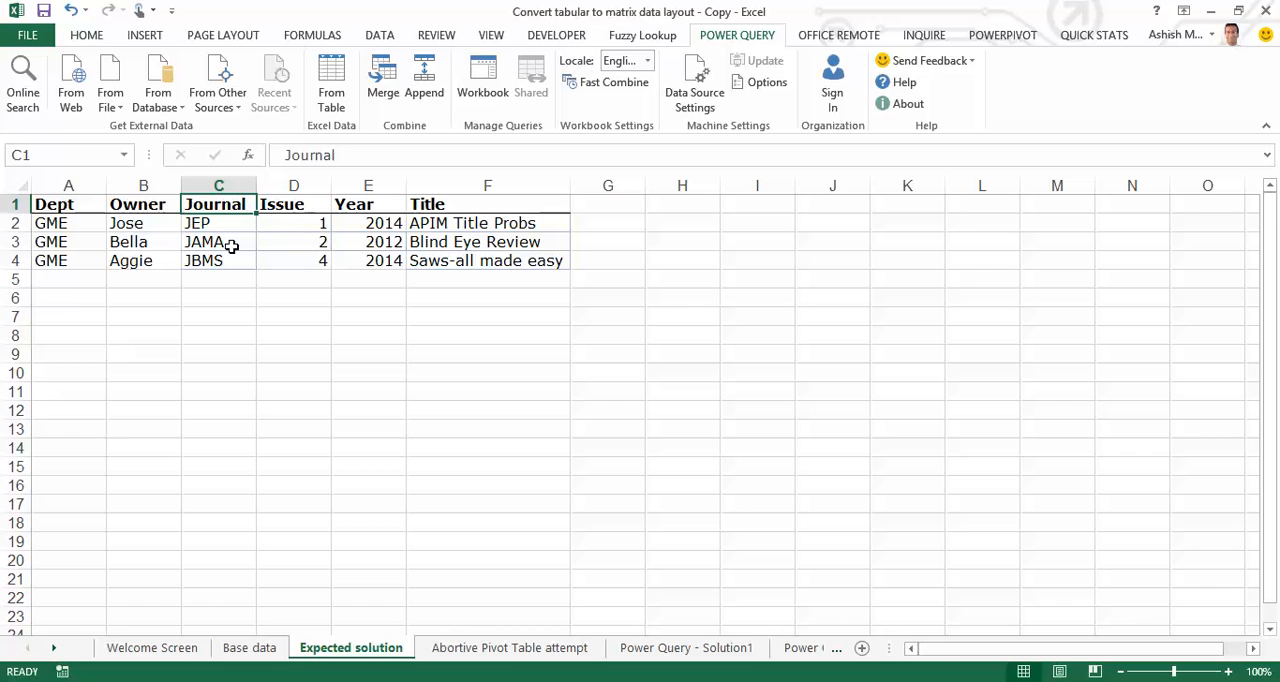
key(Down)
key(Up)
key(ctrl+shift+Down)
key(Right)
key(Right)
key(Right)
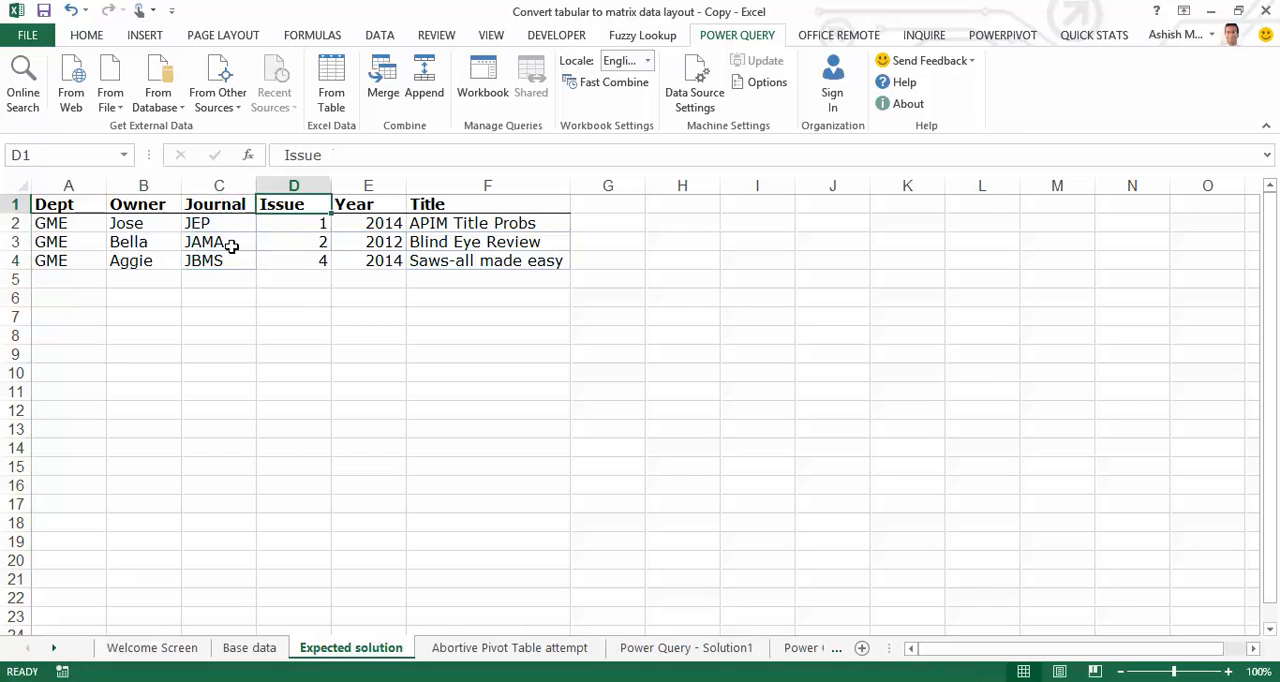
key(ctrl+shift+Down)
key(ctrl+Page_Up)
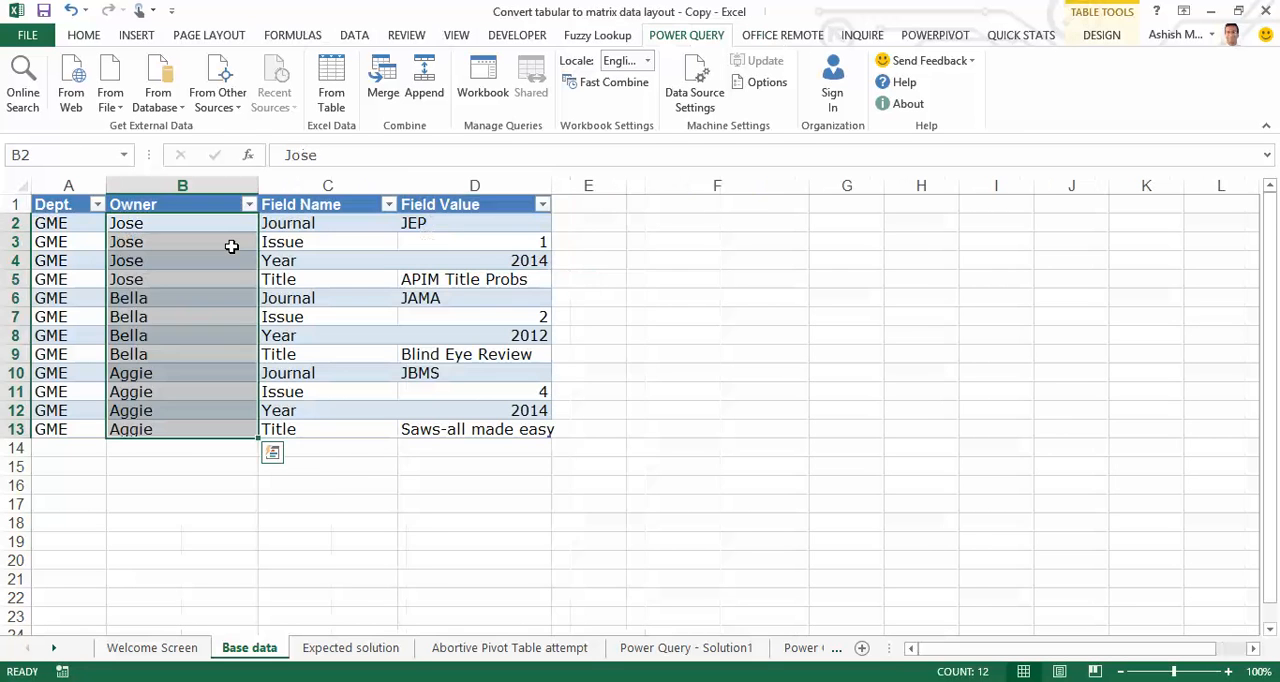
key(Right)
key(Up)
key(Down)
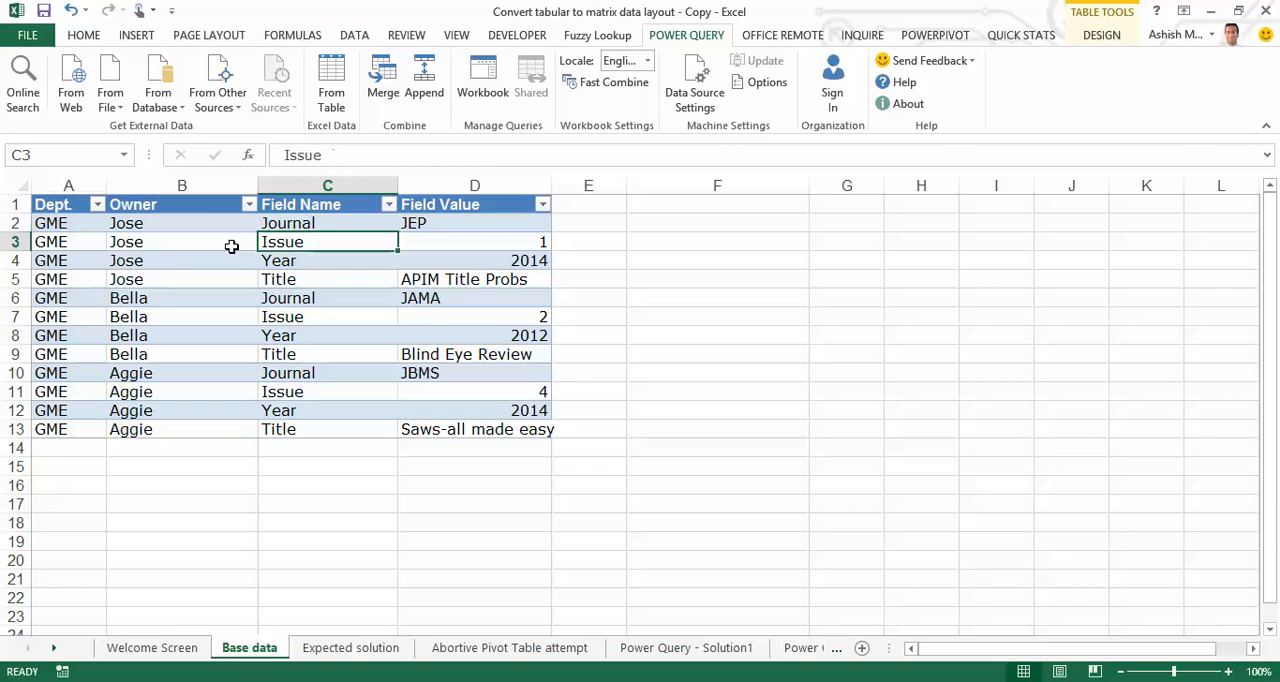
key(Down)
key(Down)
key(ctrl+Page_Down)
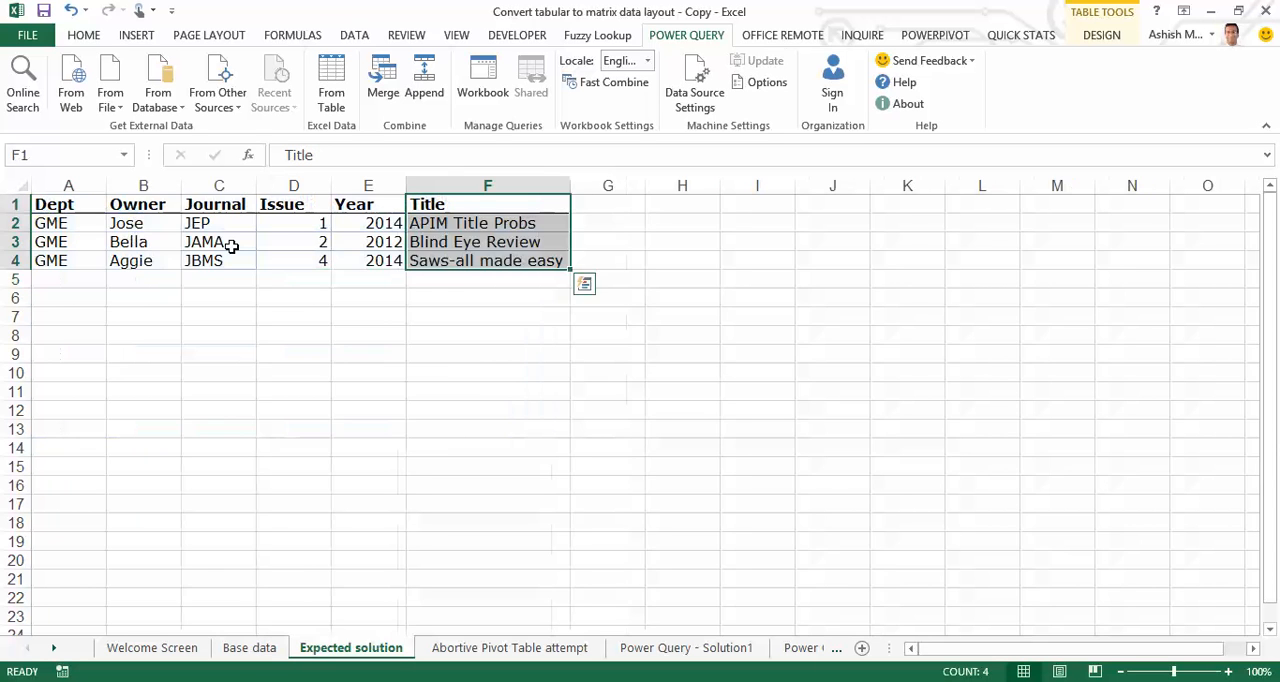
key(ctrl+Page_Up)
key(Home)
key(ctrl+Home)
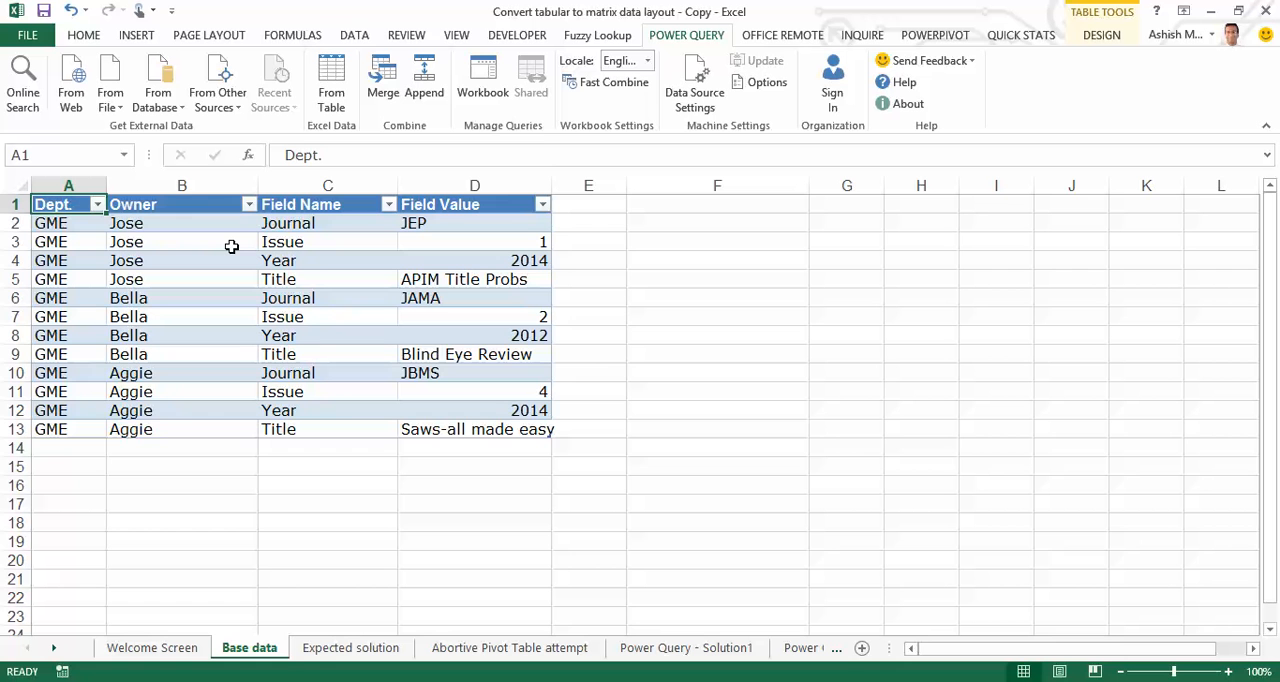
key(ctrl+shift+Down)
key(ctrl+shift+Right)
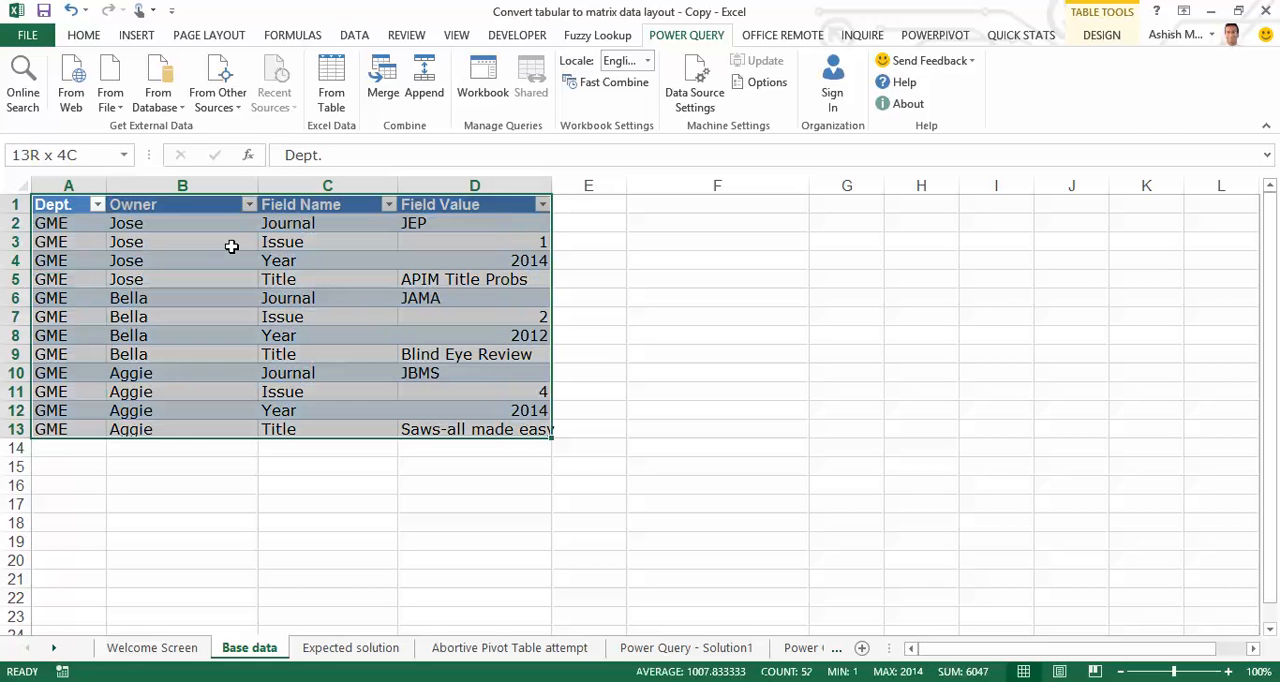
click(136, 36)
click(31, 80)
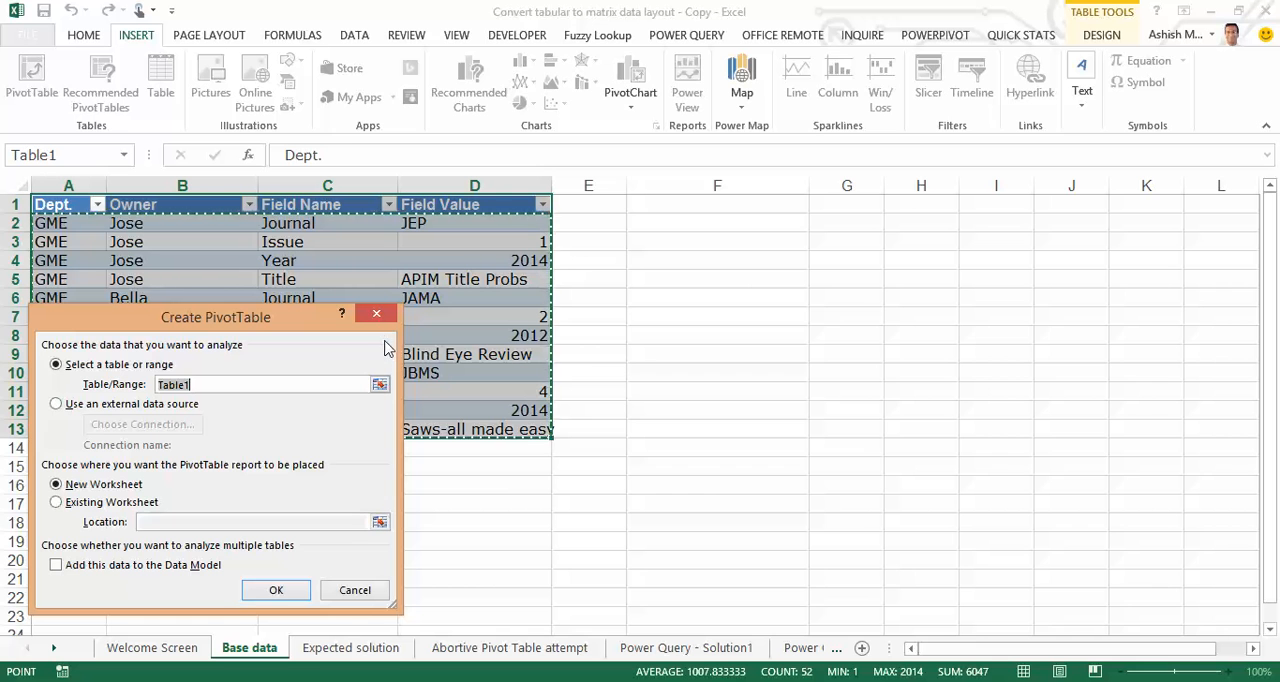
click(379, 318)
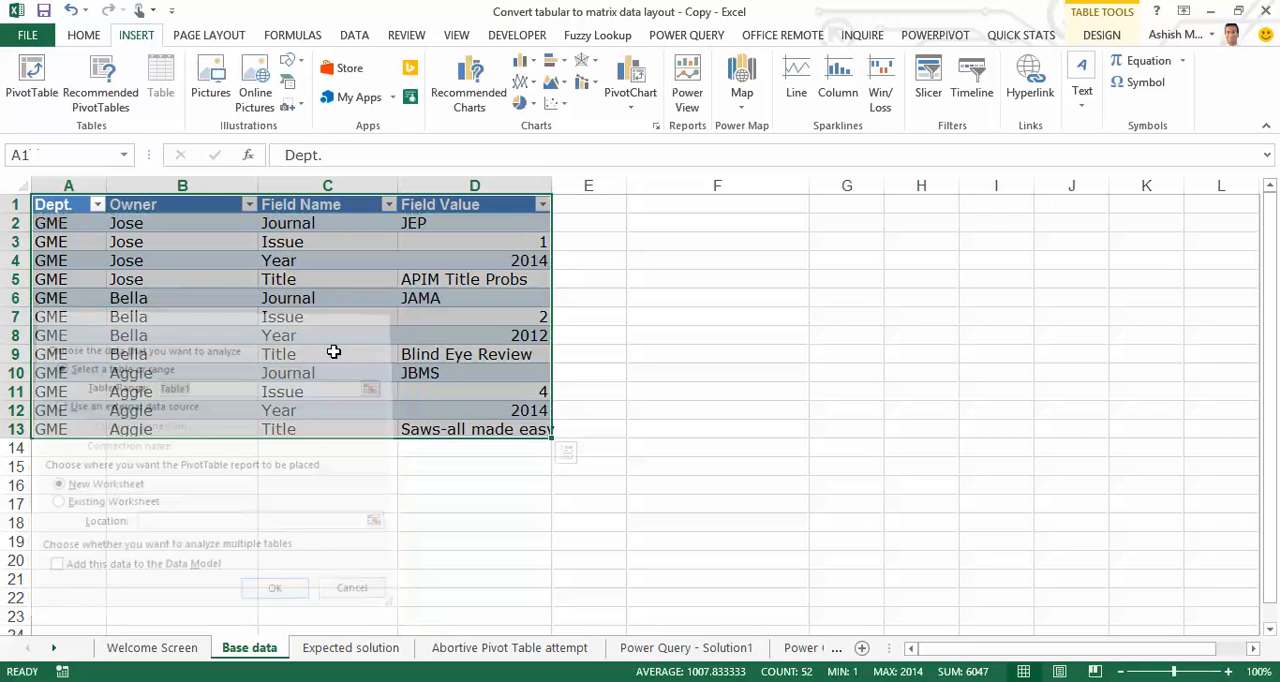
Examine the Issue, Year, Journal and Title values in the pivot table on the Abortive Pivot Table attempt sheet
click(503, 657)
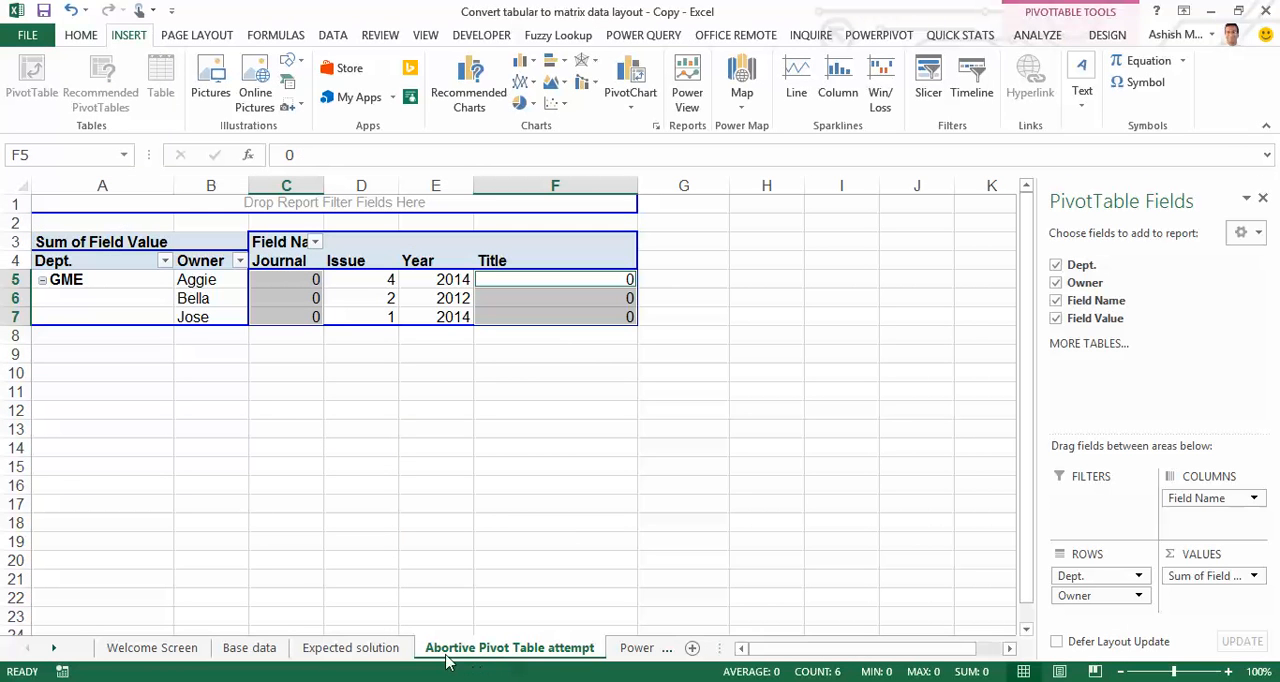
click(108, 280)
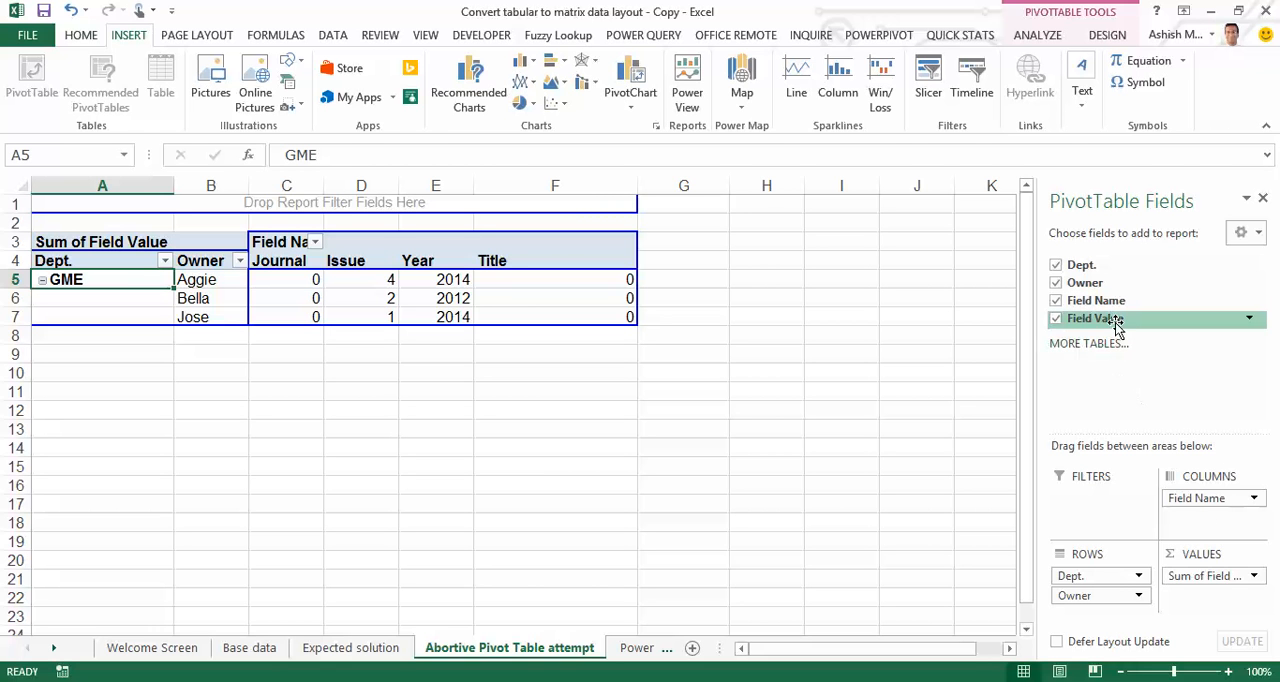
click(371, 283)
drag(371, 283, 366, 316)
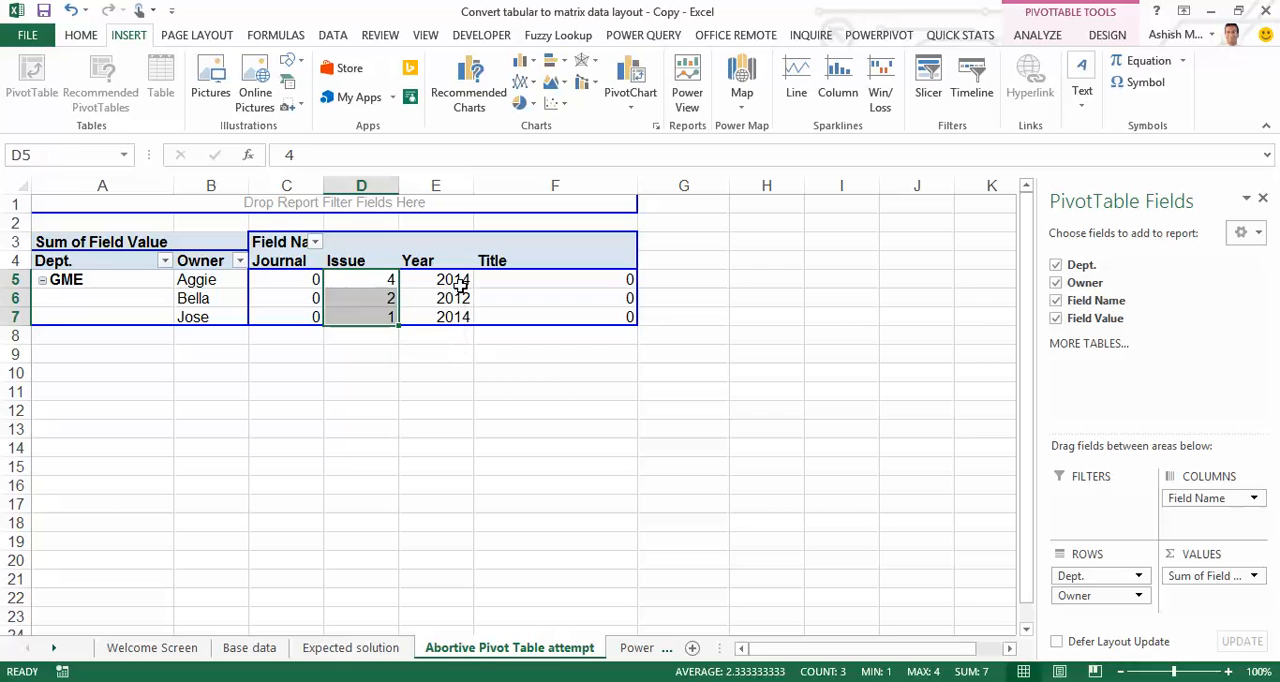
drag(449, 280, 449, 315)
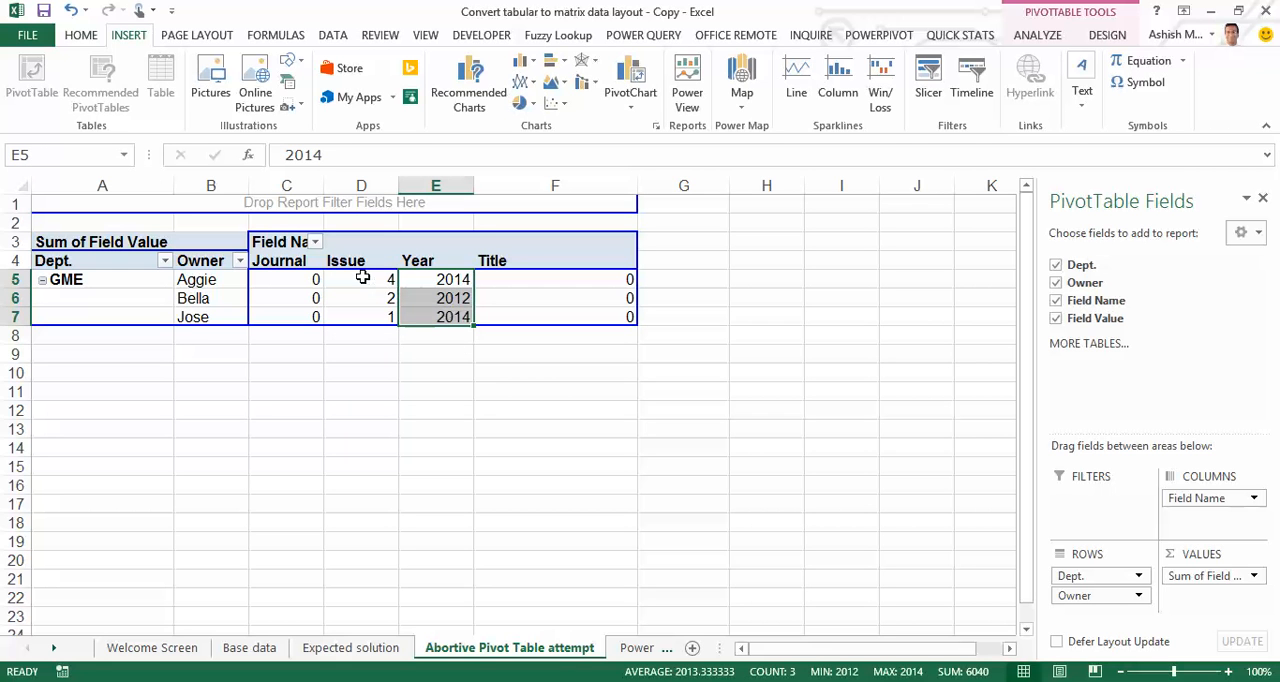
mouse_move(363, 278)
click(296, 279)
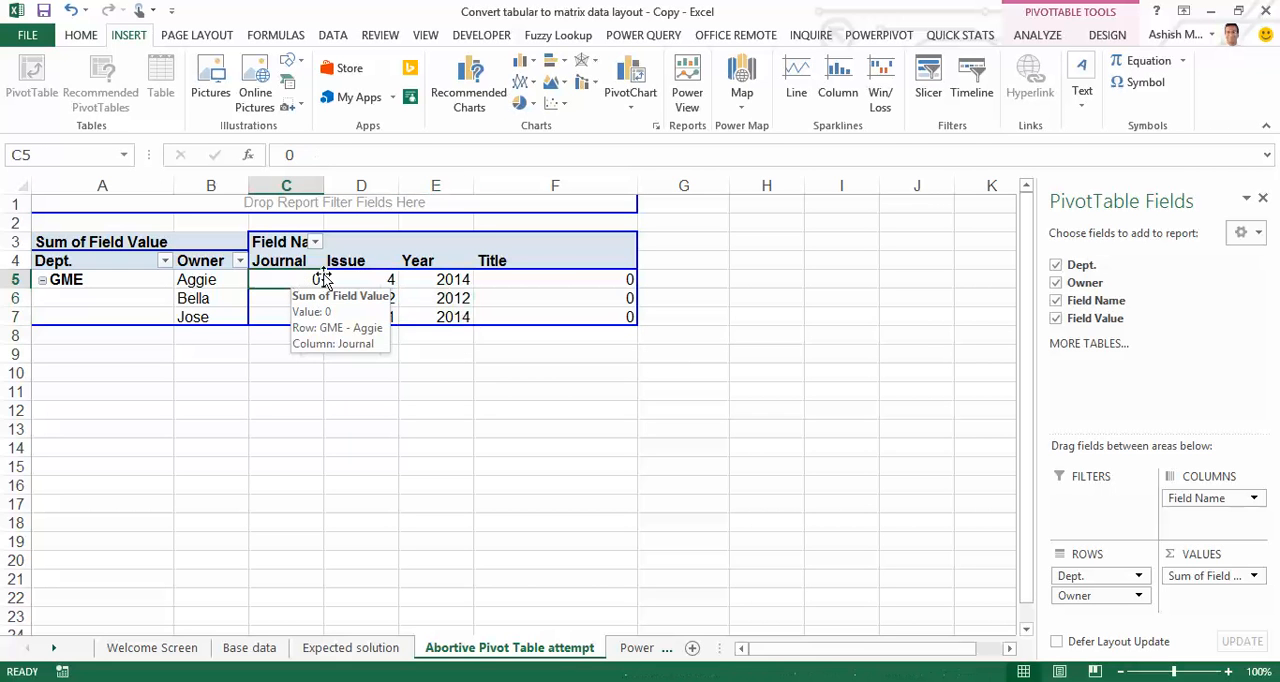
click(598, 281)
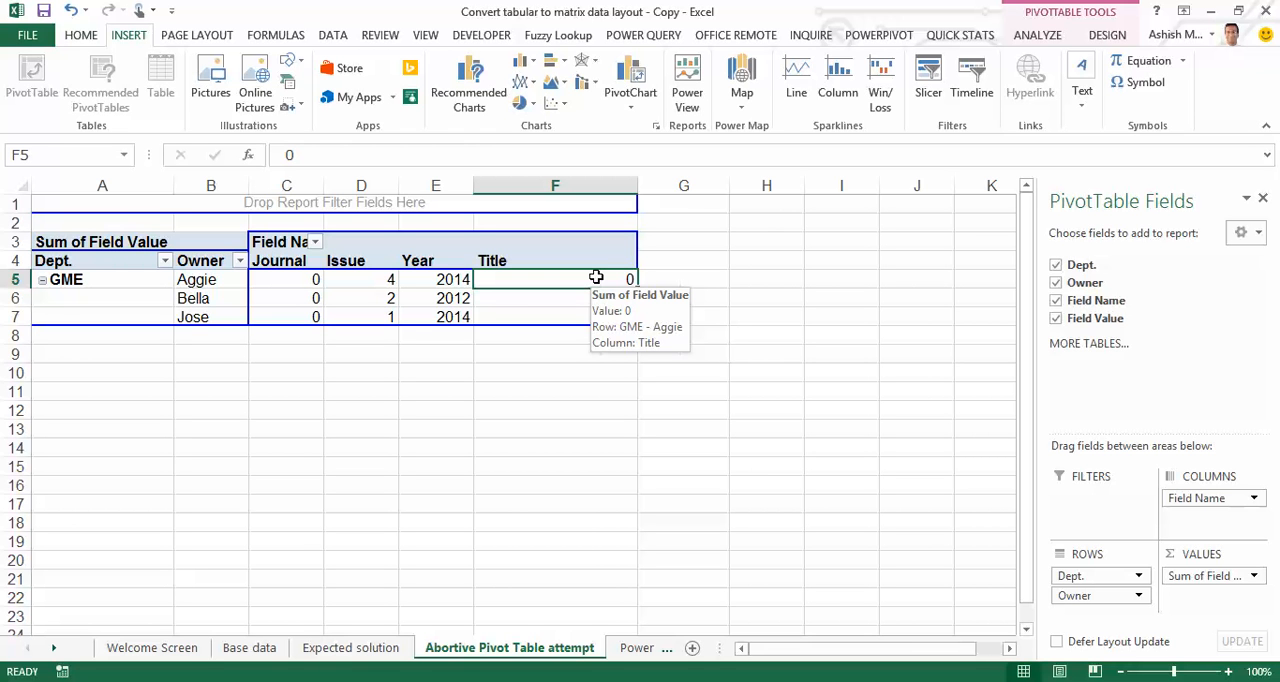
Create a Power Query from the whole table (A1:D13) on the Base data sheet
click(249, 648)
key(ctrl+shift+Down)
key(ctrl+shift+Right)
key(ctrl+Home)
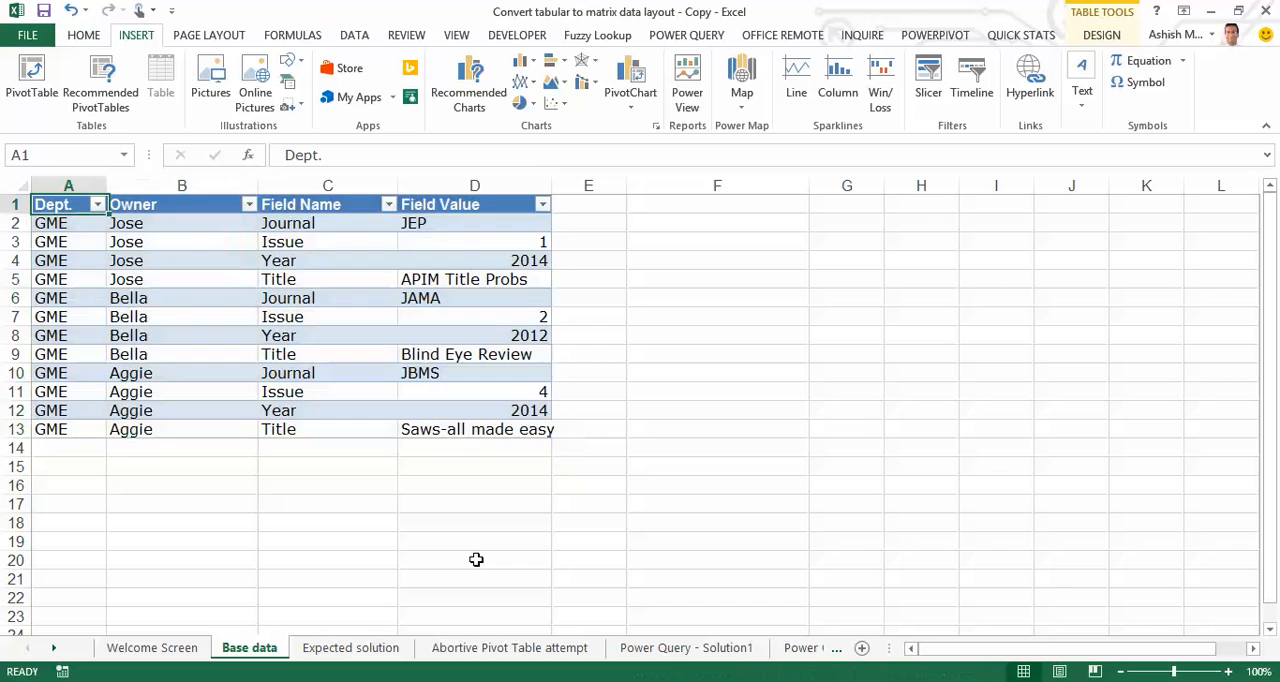
key(ctrl+shift+Down)
key(ctrl+shift+Right)
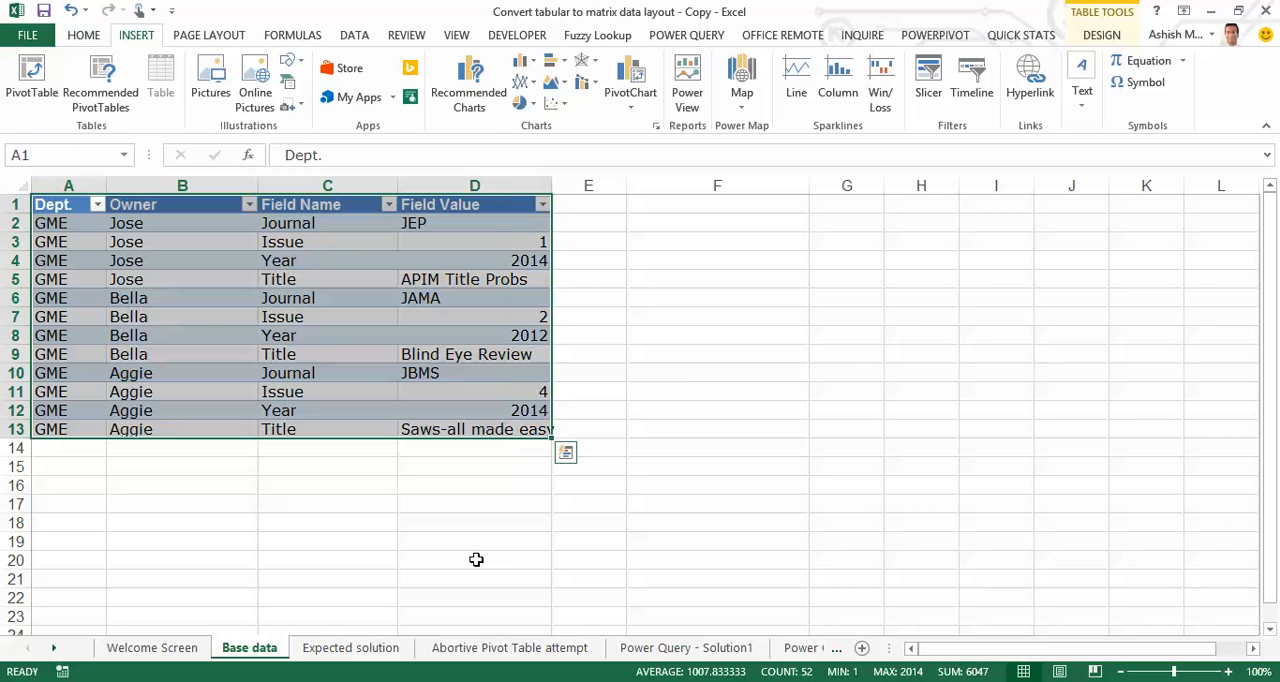
click(700, 36)
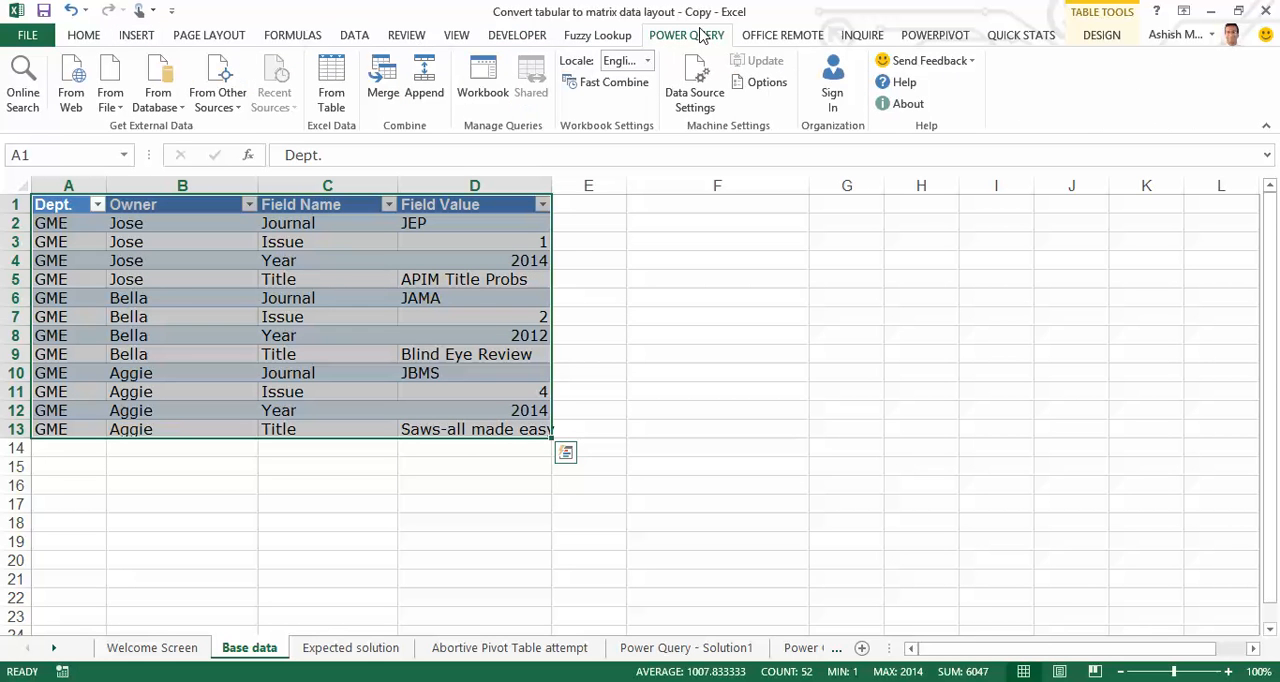
click(332, 104)
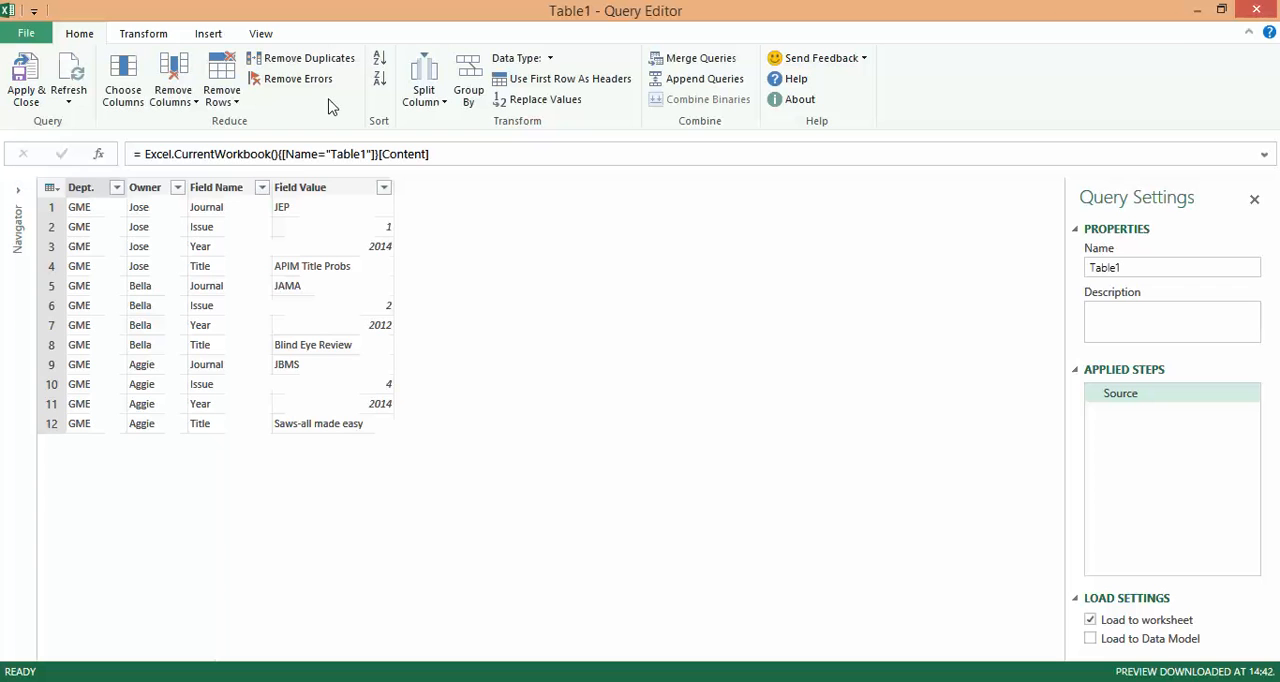
In the Table1 query code, add a line below Source beginning Pivot=Table.Pivot (Source, {
click(262, 35)
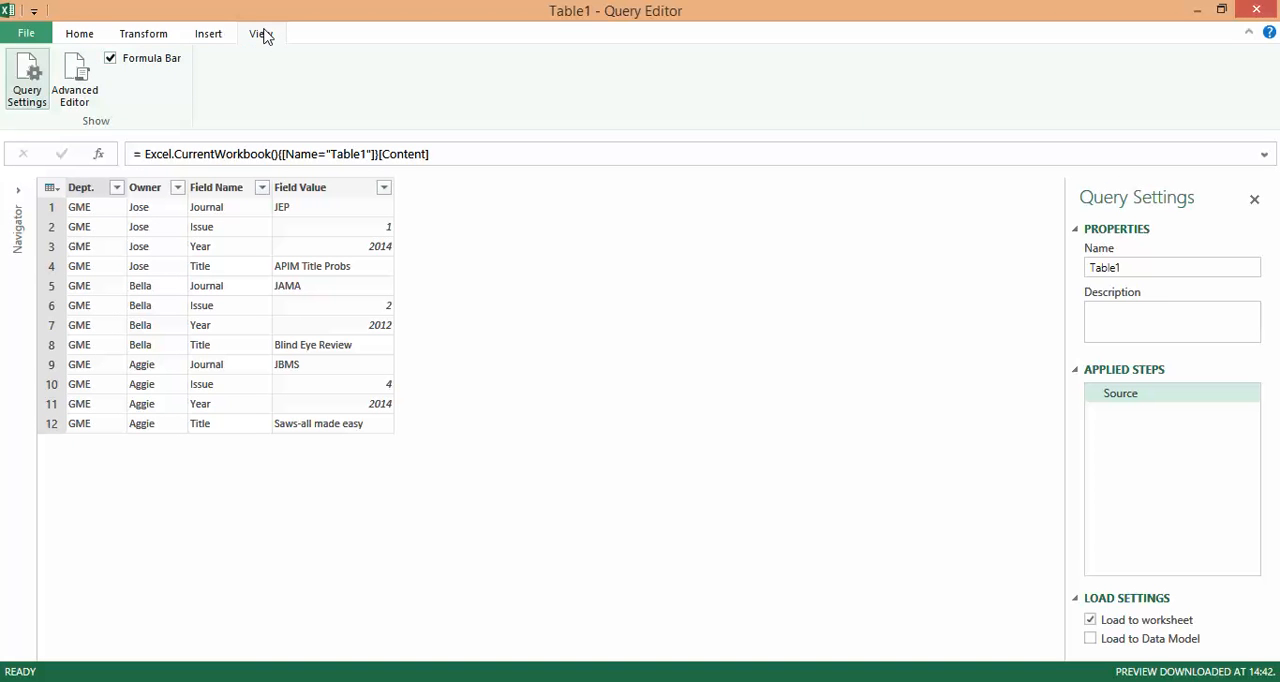
click(87, 96)
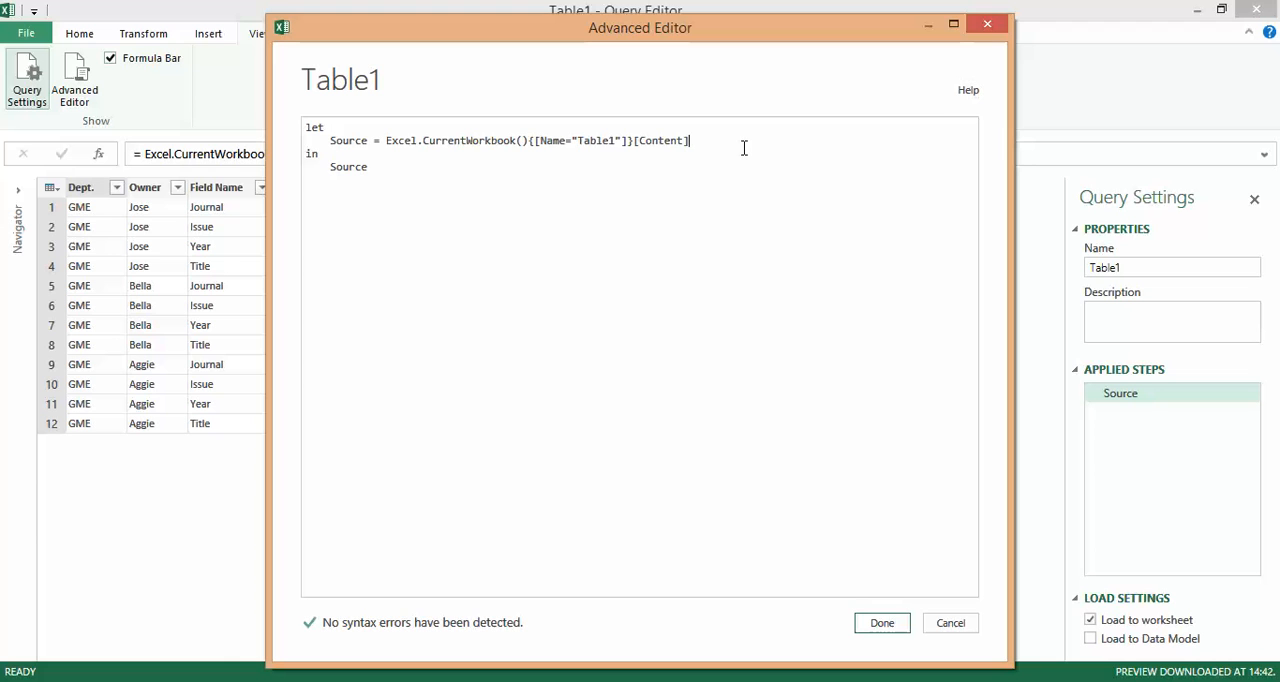
key(Return)
text(Pivot)
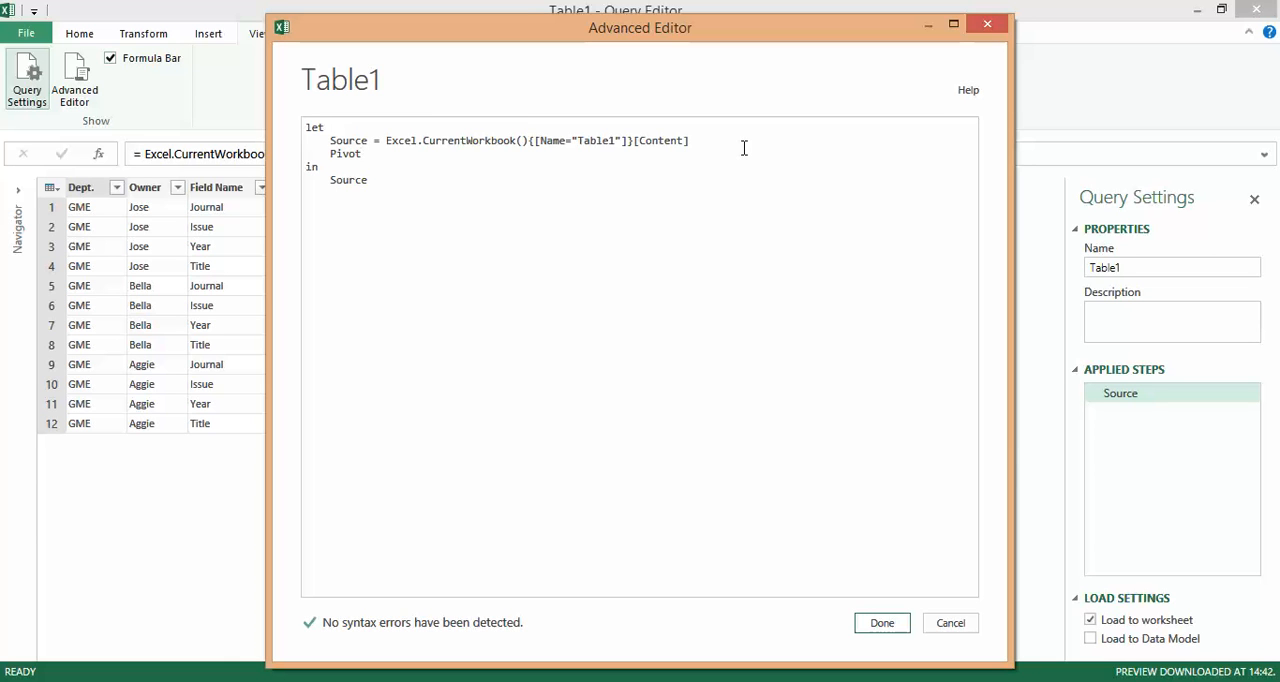
text(=Table.Pivot (Source, {)
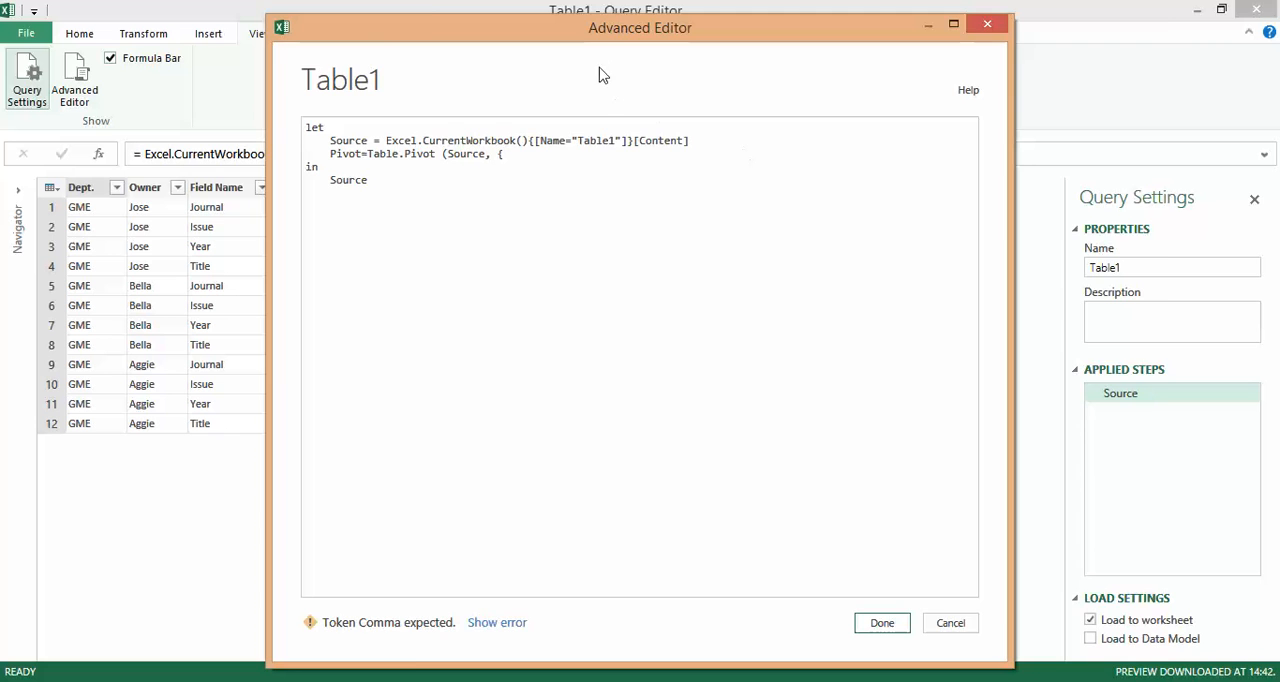
Complete the Table.Pivot list with "Journal","Issue","Year","Title" and add "Field Name" as the attribute column argument
drag(618, 36, 750, 22)
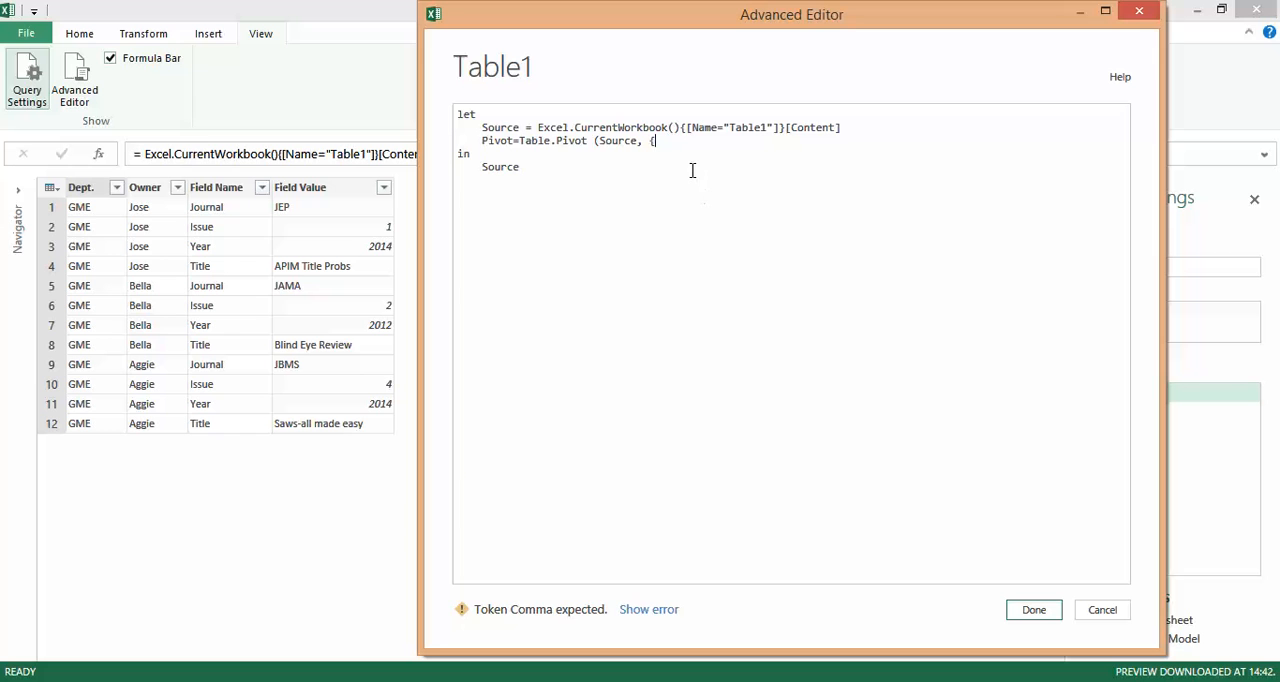
text("Journal","Iss)
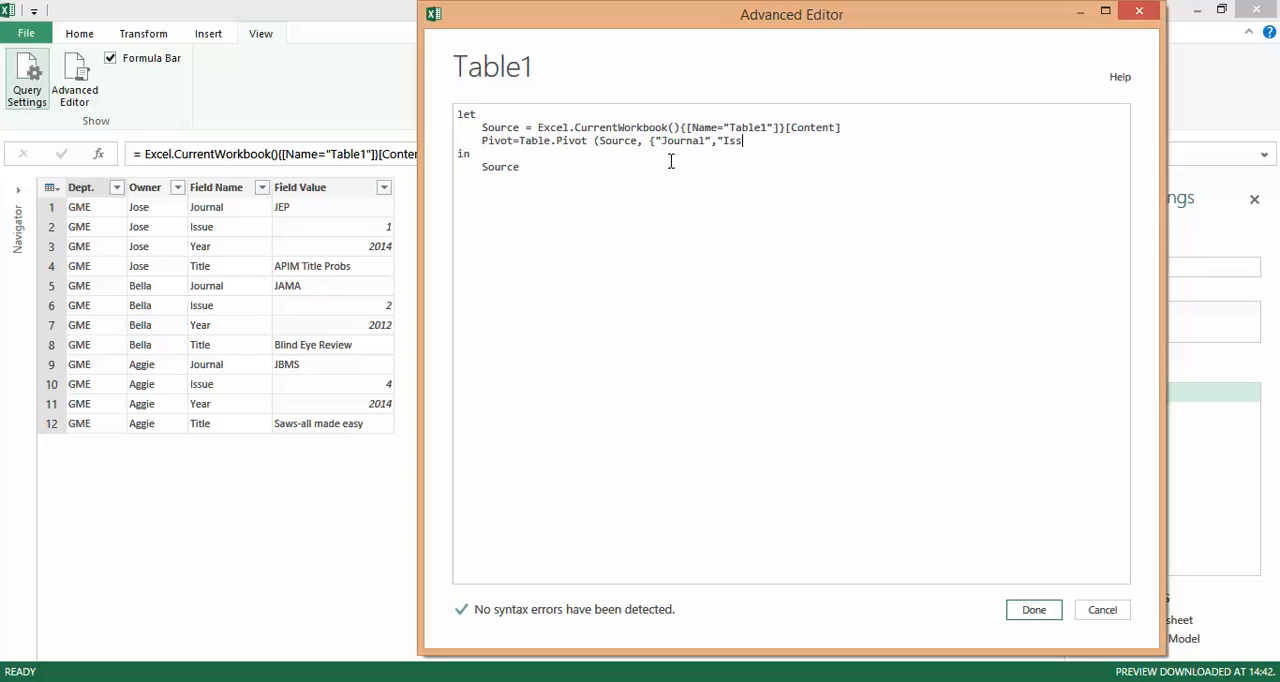
text(ue",)
text("Year","Title"},"Field Name",)
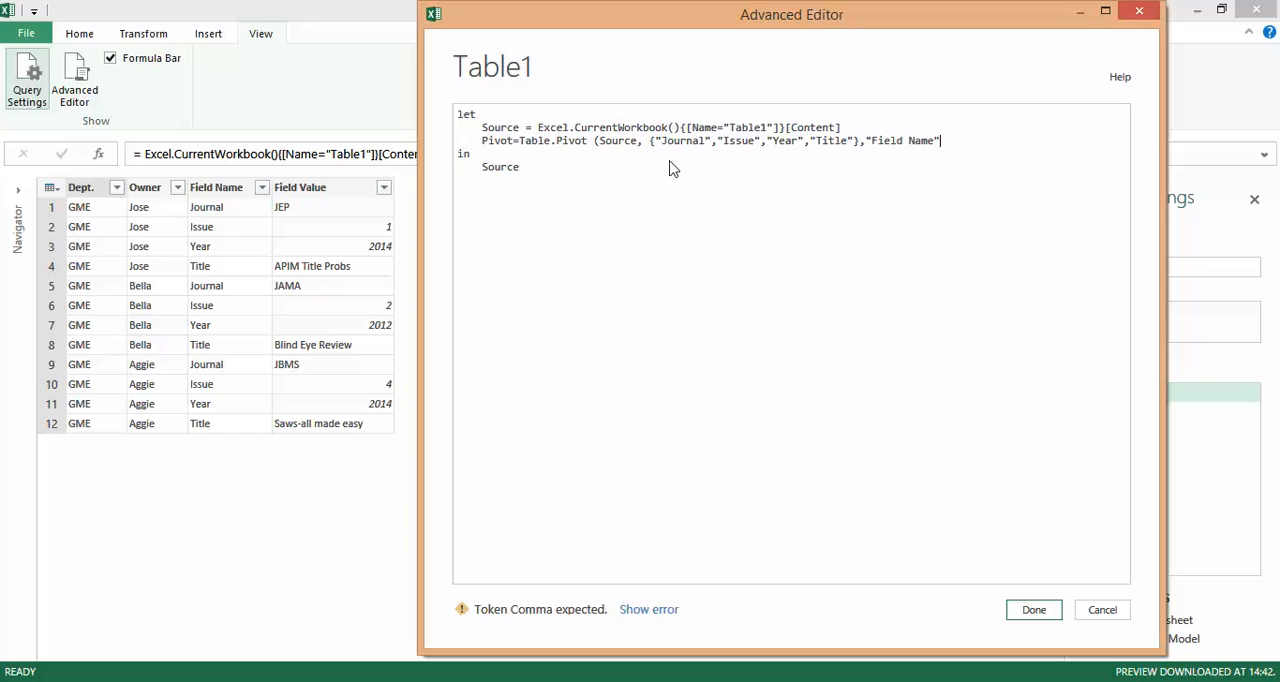
text("Field Name)
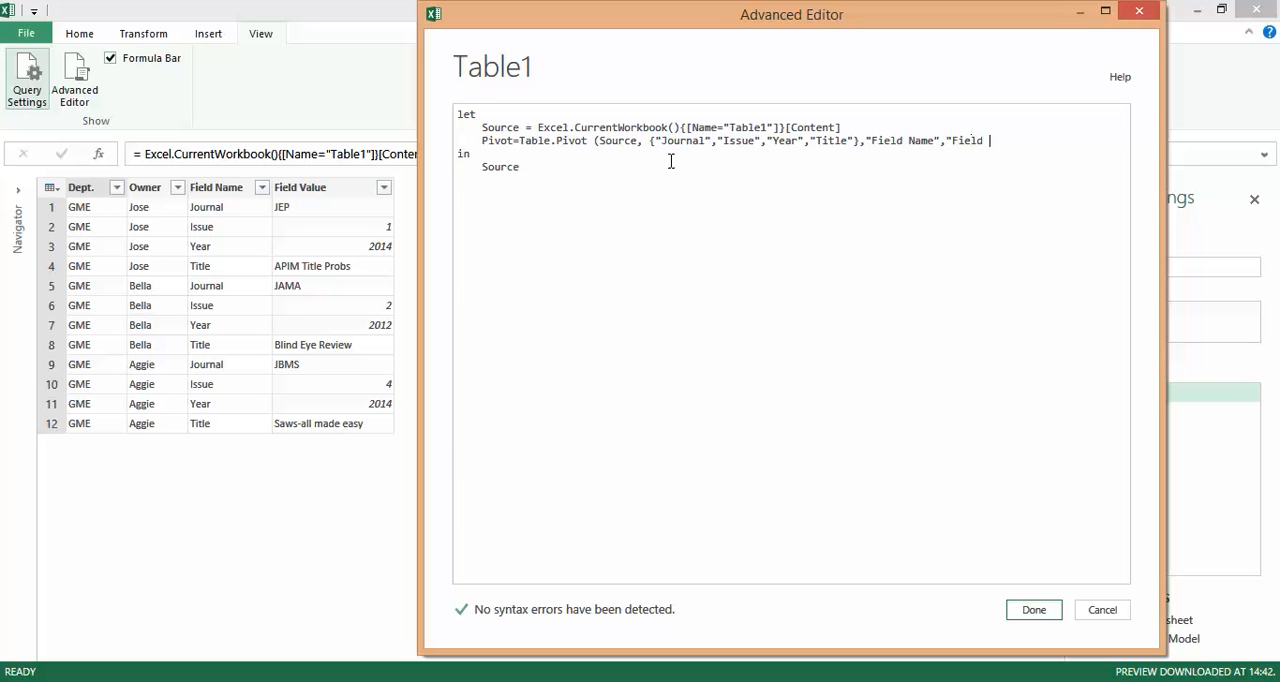
text("))
Make the query return Pivot instead of Source and add the missing comma after the Source line
click(529, 168)
key(ctrl+shift+Left)
text(Pivot)
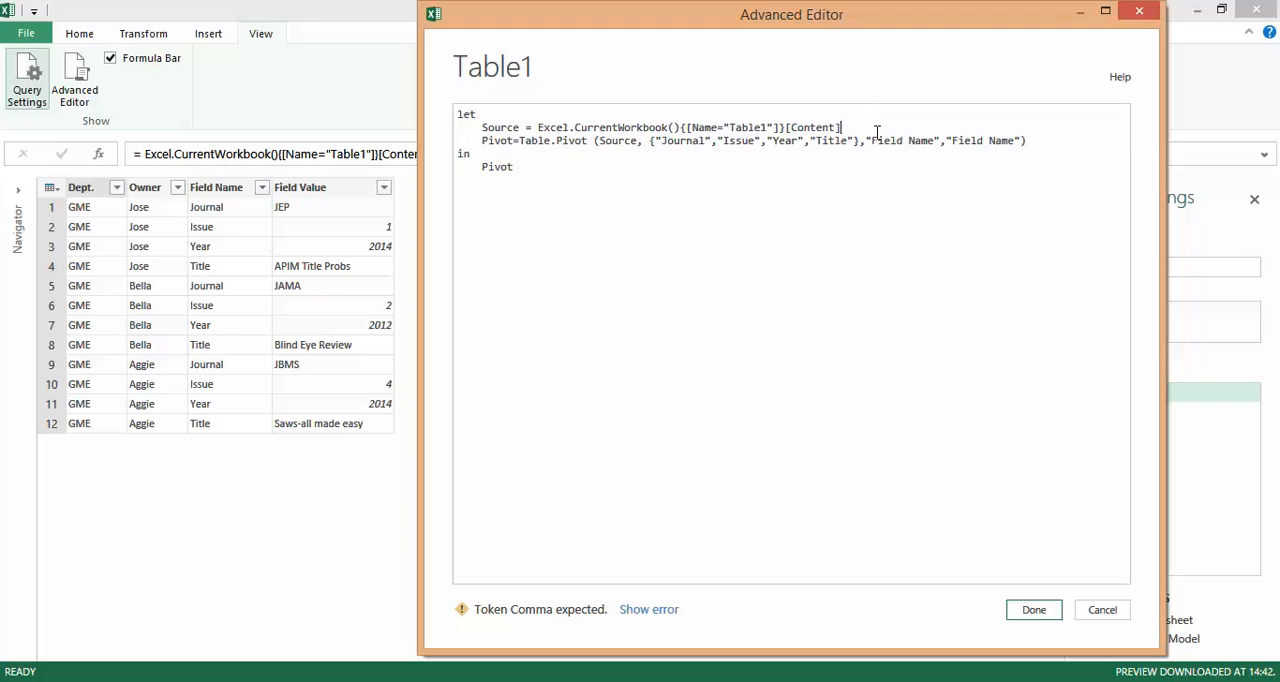
text(,)
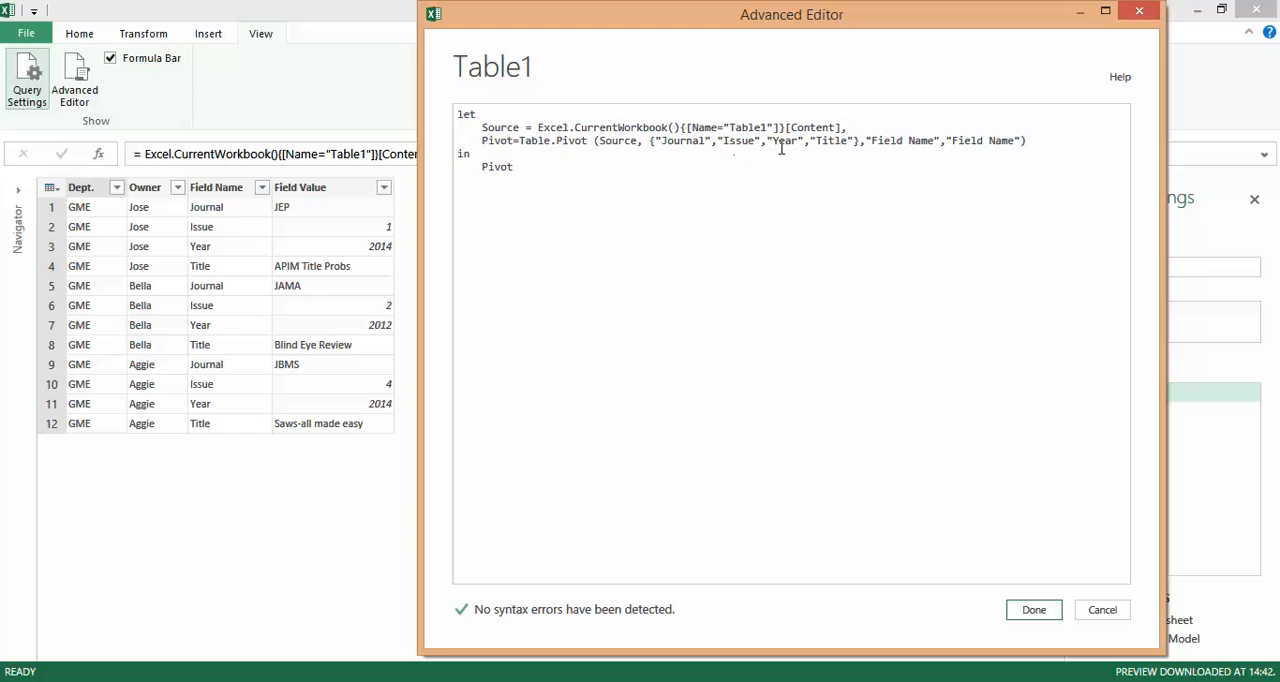
Change the last Table.Pivot argument to "Field Value" and accept the query code
click(847, 130)
key(ctrl+shift+Right)
text(Vaue)
key(BackSpace)
key(BackSpace)
text(lue)
click(1033, 614)
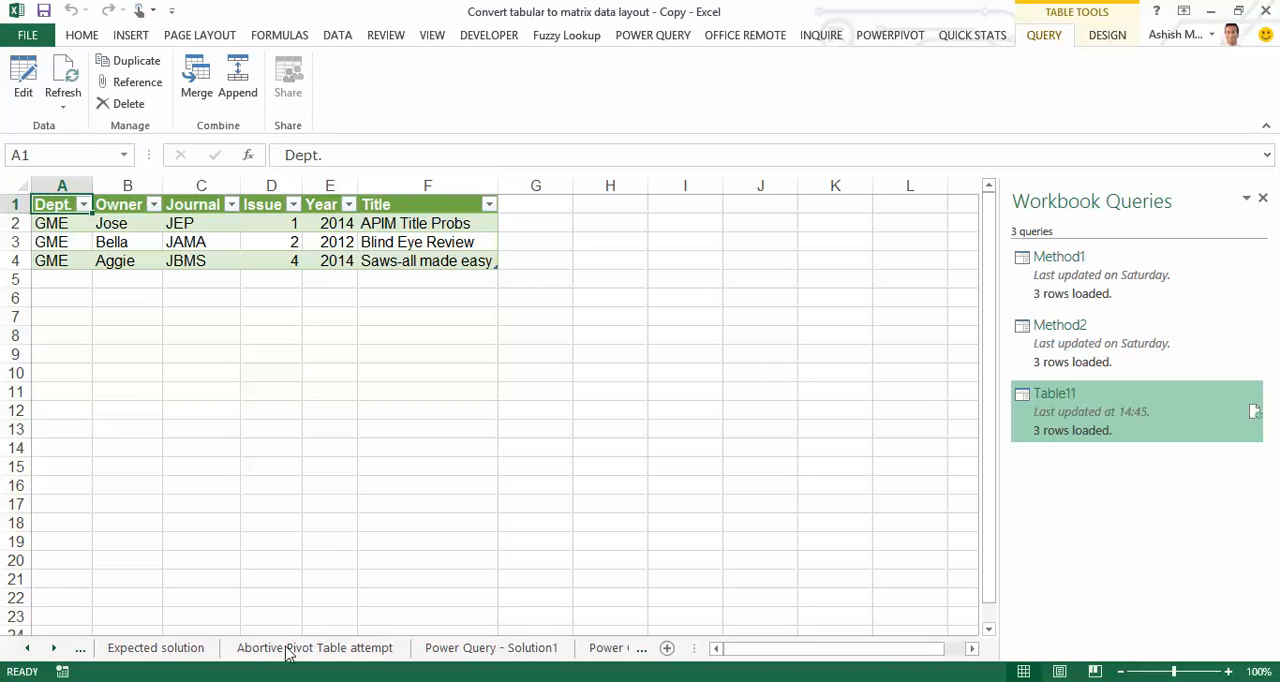
Check the Expected solution sheet and the result table on the Power Query - Solution2 sheet
click(155, 645)
click(80, 648)
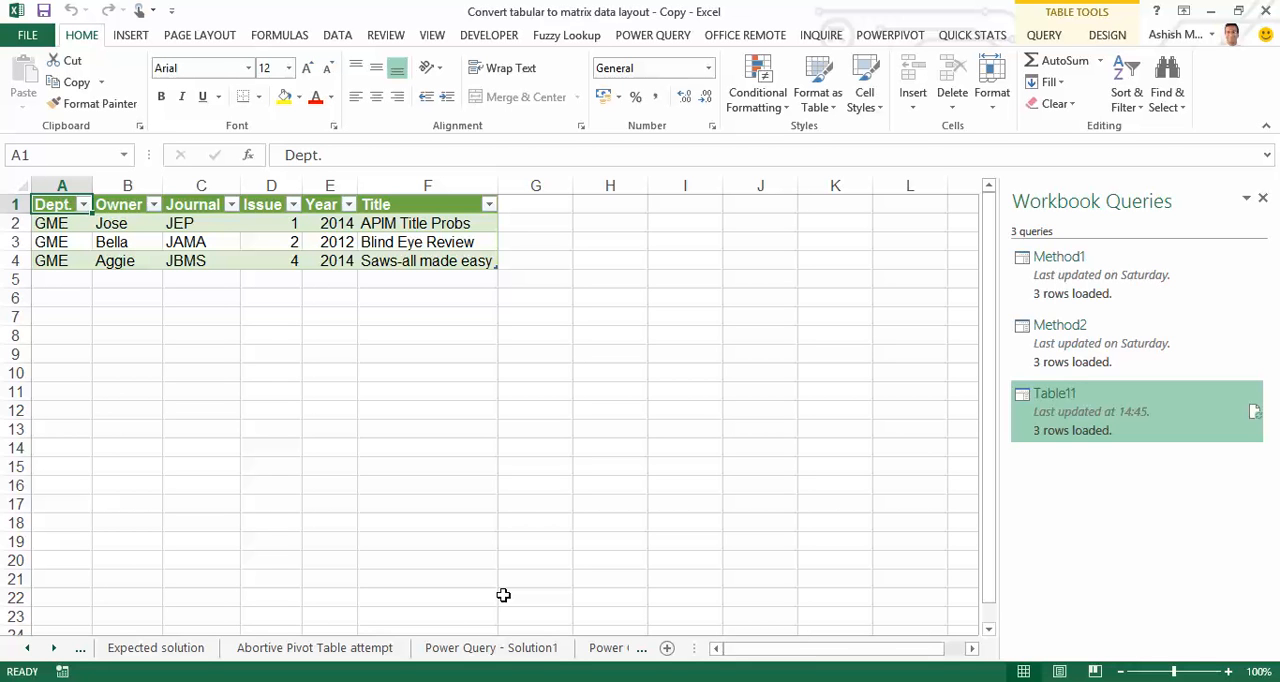
click(608, 648)
click(53, 648)
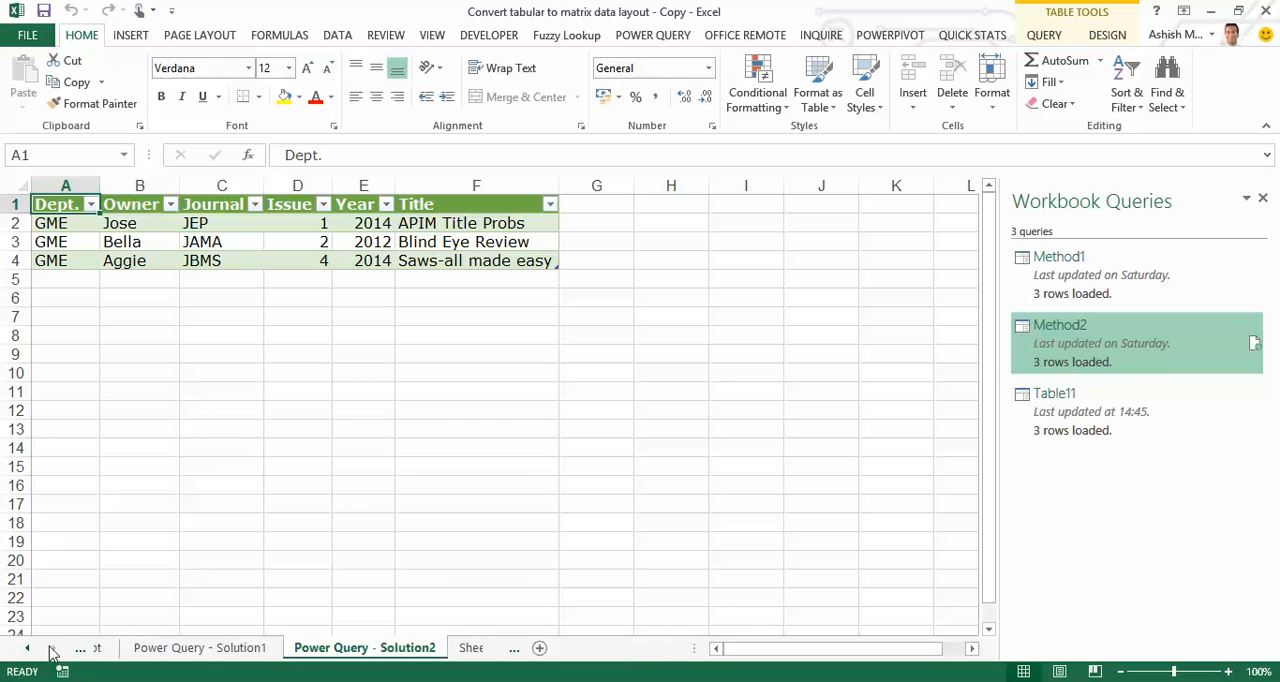
click(53, 648)
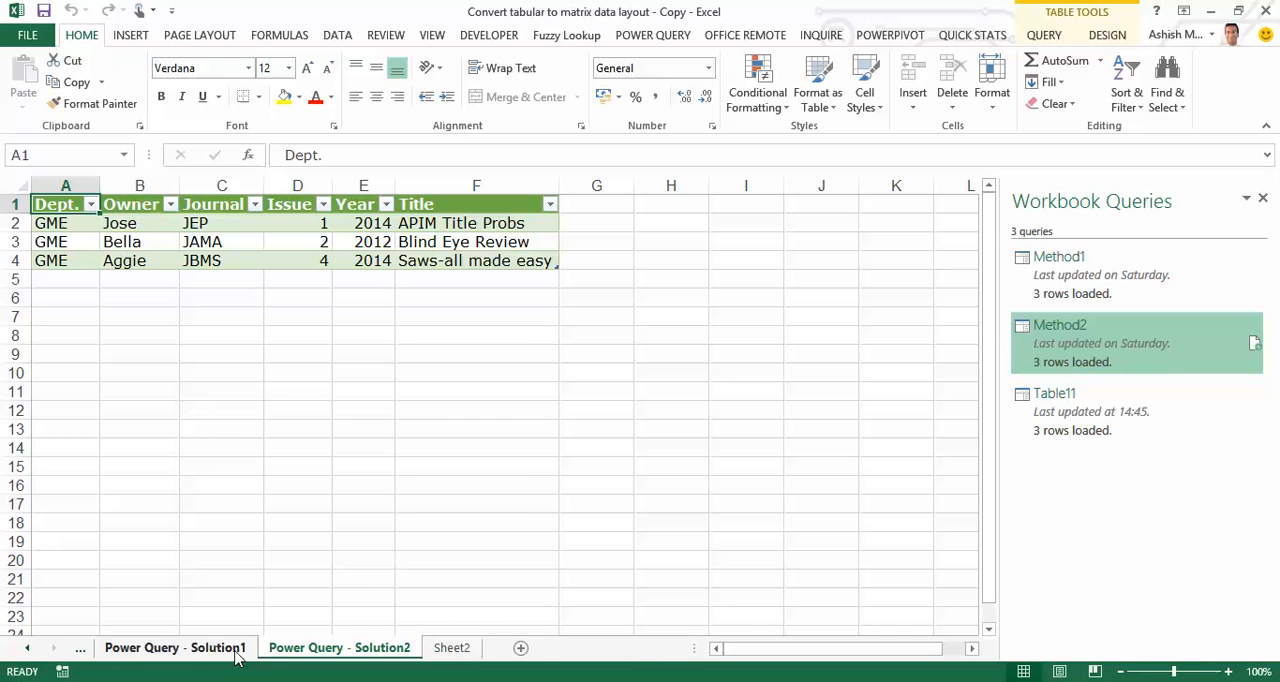
click(293, 241)
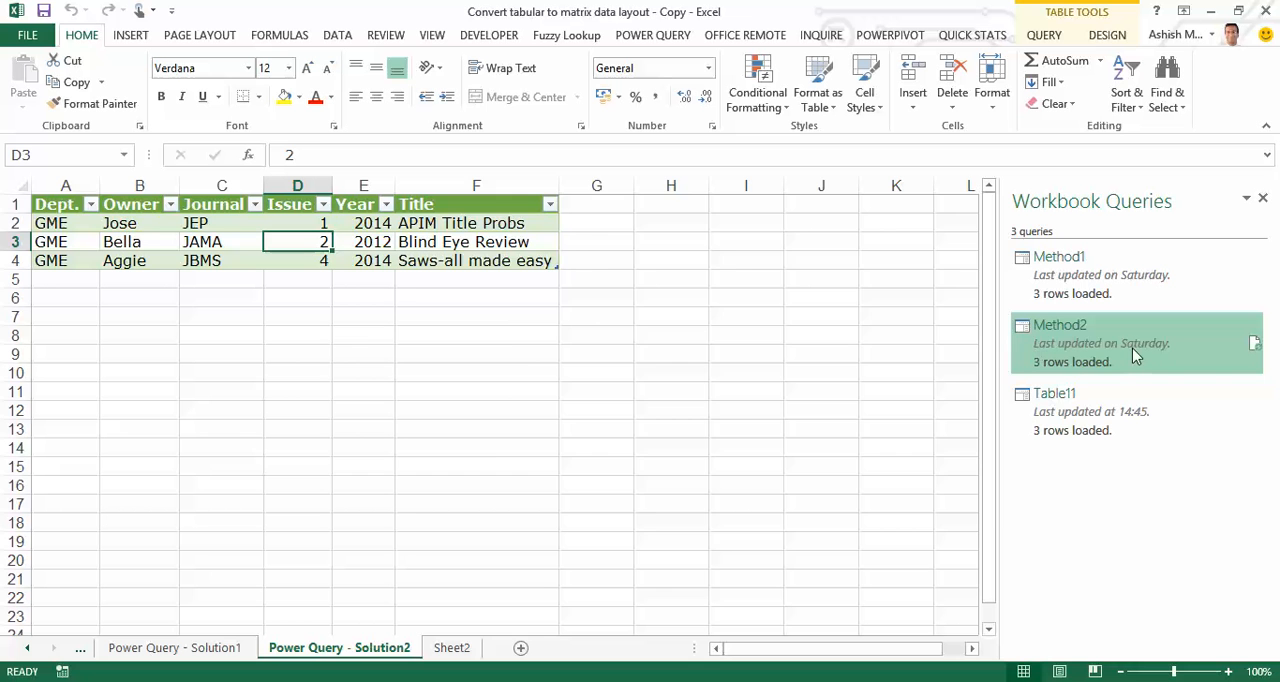
Open the Method2 query for editing and display its code in the Advanced Editor
mouse_move(1135, 355)
mouse_move(1224, 323)
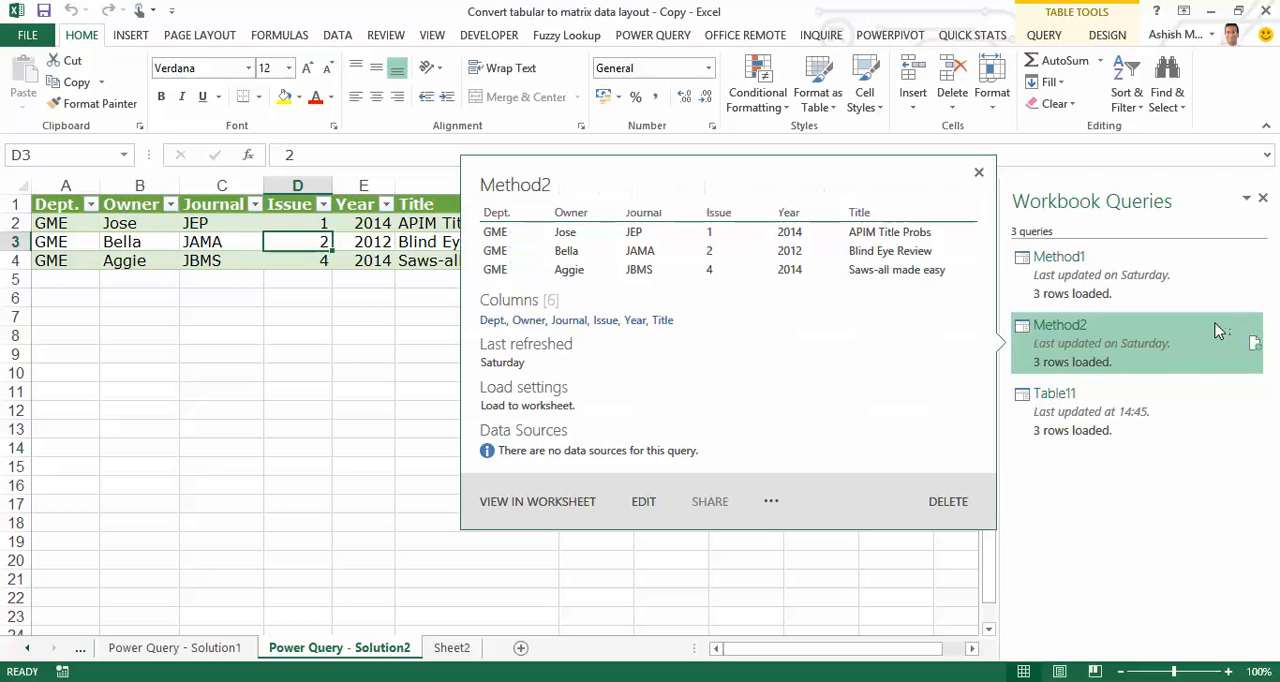
click(645, 504)
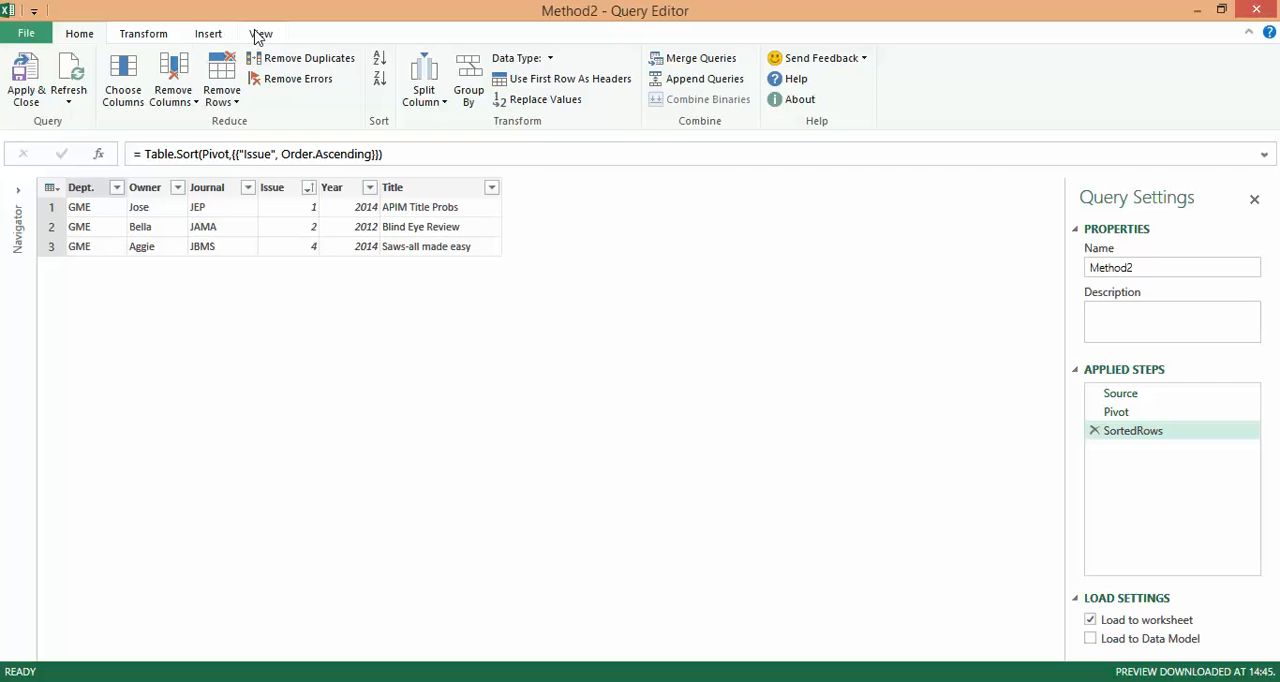
click(258, 35)
click(91, 88)
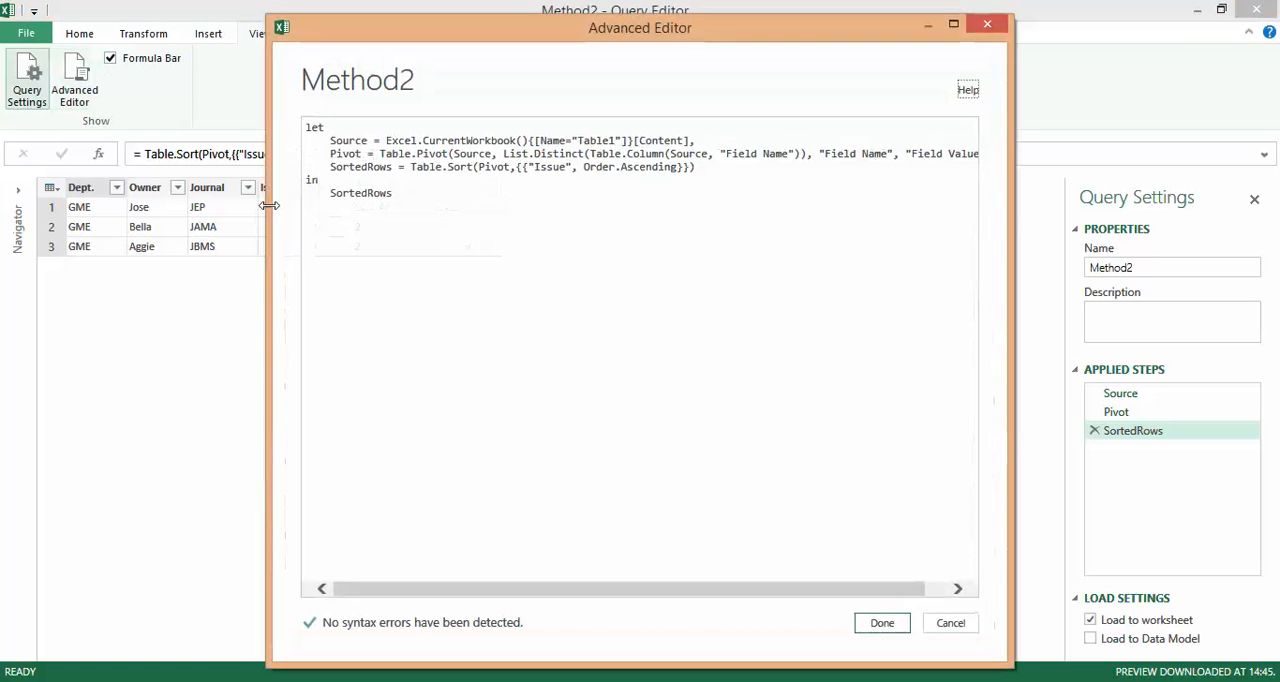
Enlarge the code window and examine the Pivot line of Method2, including its List.Distinct(Table.Column(Source, "Field Name")) argument
click(953, 23)
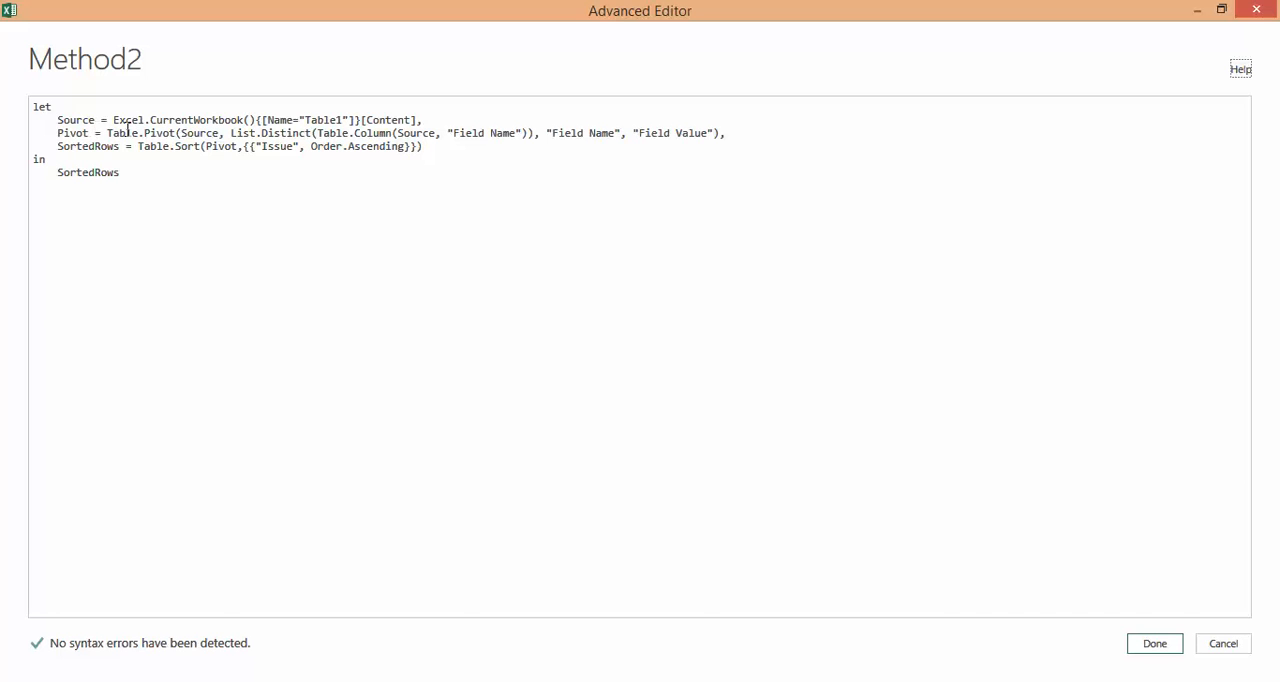
drag(219, 133, 57, 134)
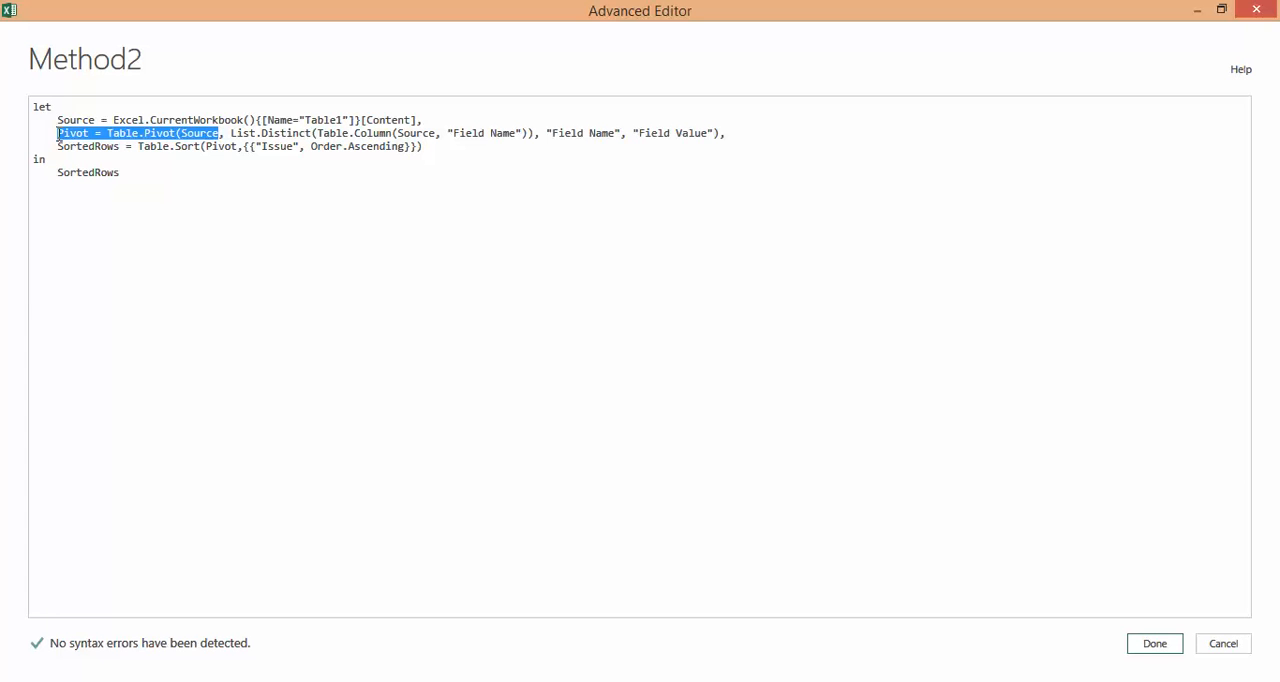
drag(233, 133, 535, 139)
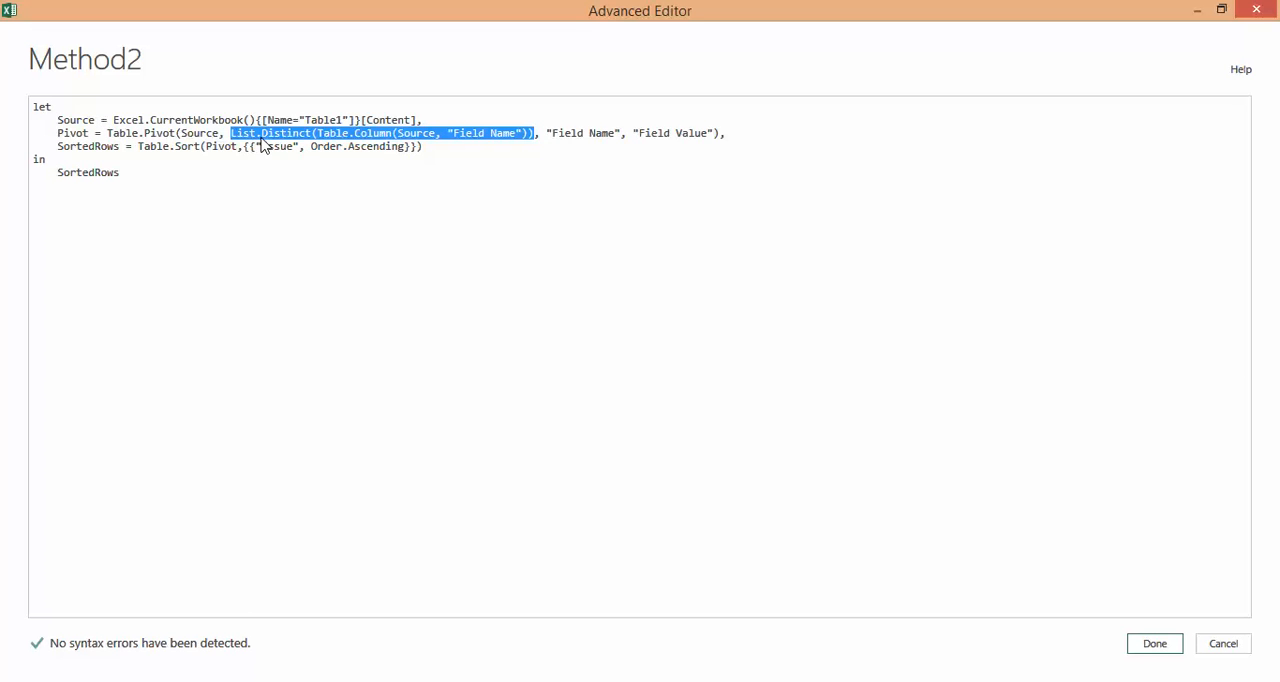